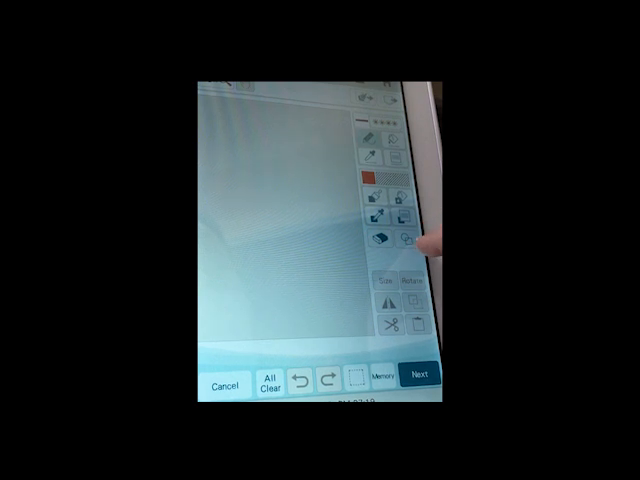
Browse the shape collection through the closed shapes, open shapes and saved outlines categories.
click(402, 238)
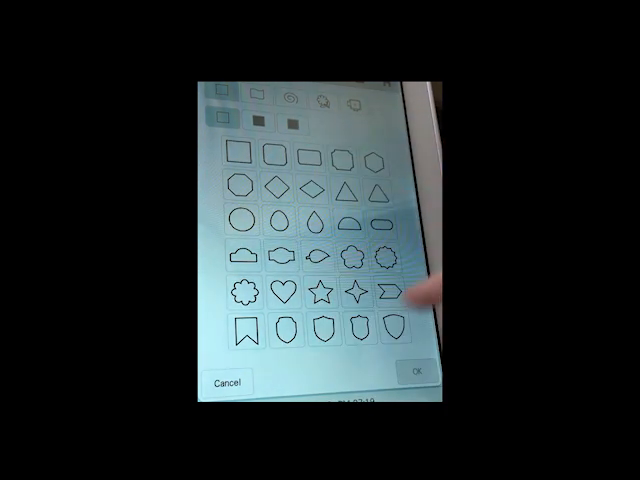
click(257, 93)
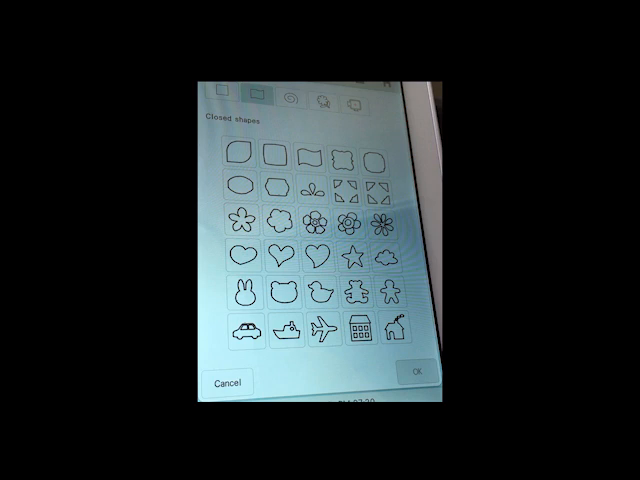
click(290, 97)
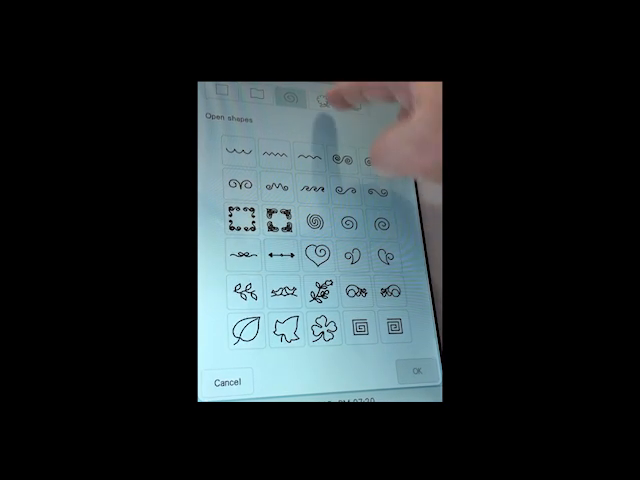
click(323, 100)
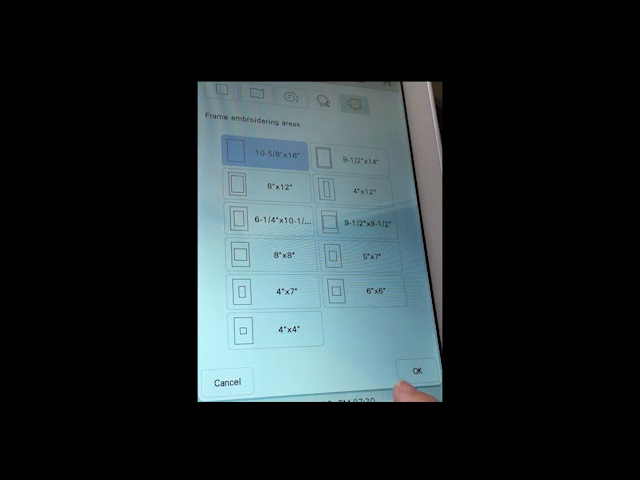
Place the plain square outline from the shape collection onto the canvas.
click(416, 371)
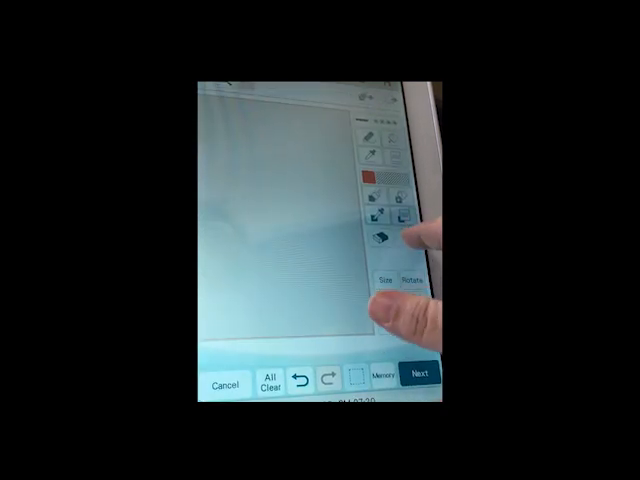
click(401, 216)
click(237, 152)
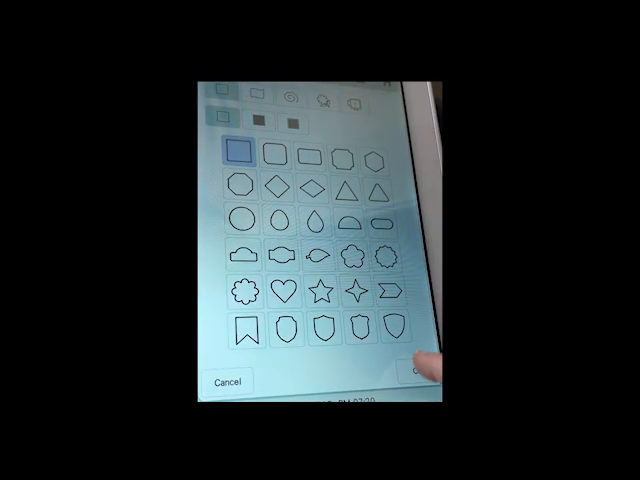
click(417, 371)
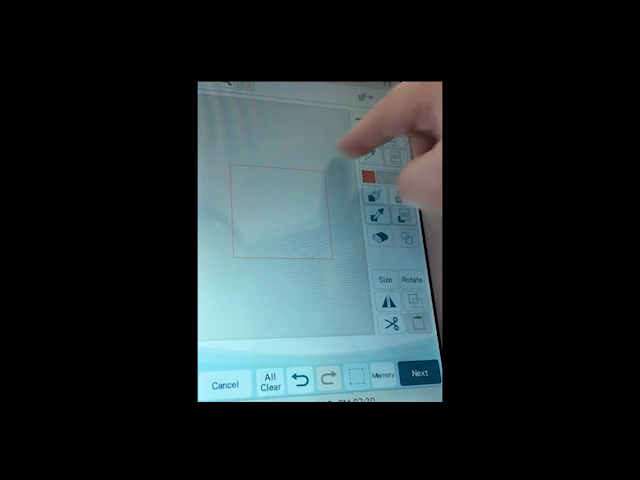
Set the outline stitch colour to blue in the line settings.
click(369, 150)
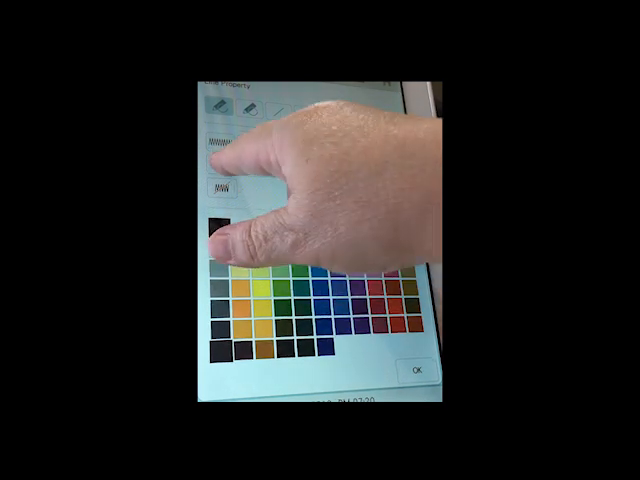
click(322, 287)
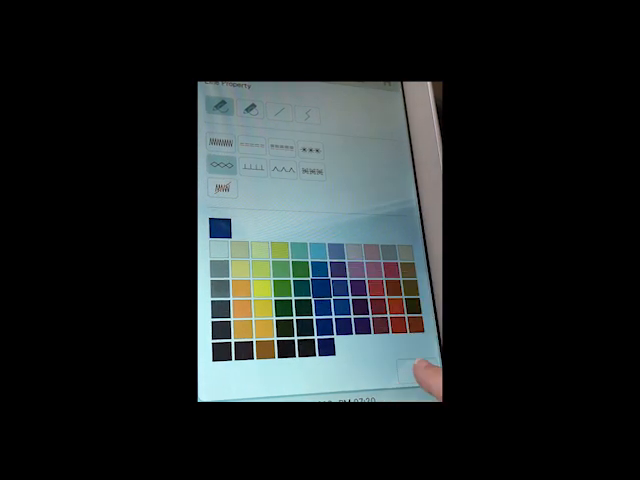
click(415, 385)
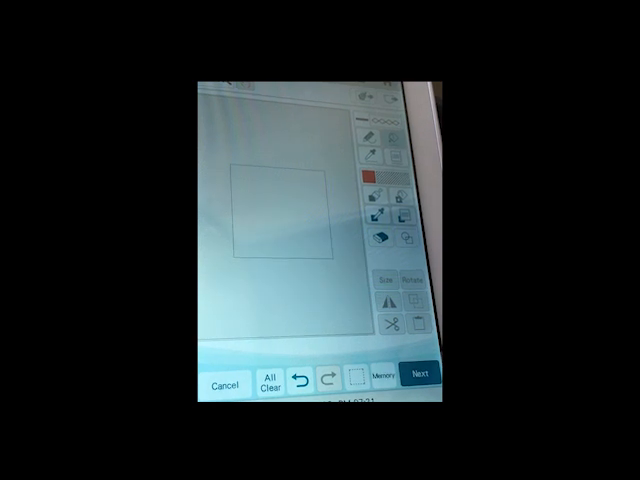
Set the region fill to decorative pattern 027 in purple.
click(369, 177)
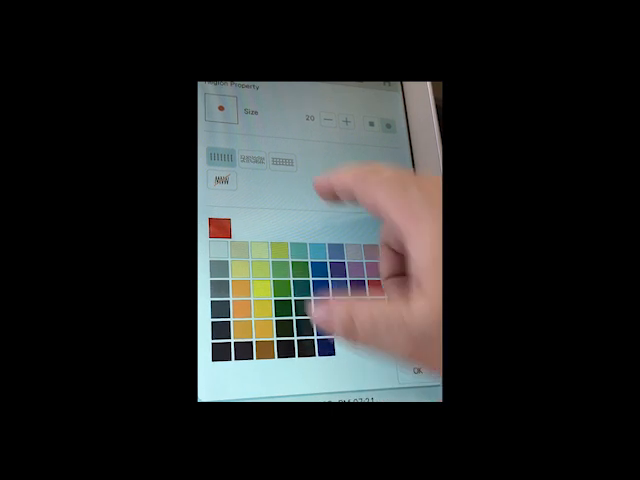
click(215, 158)
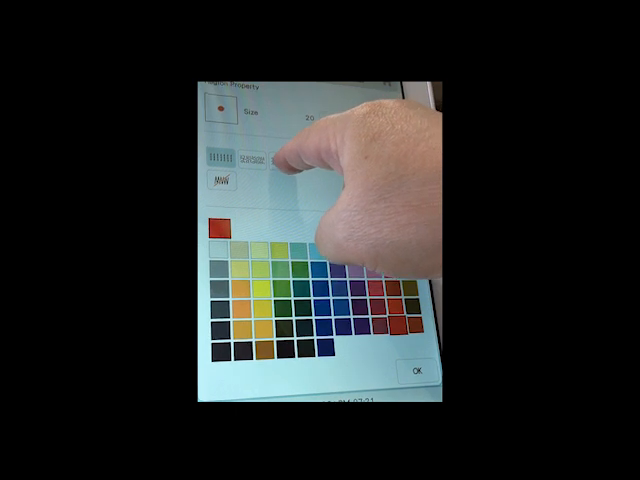
click(290, 158)
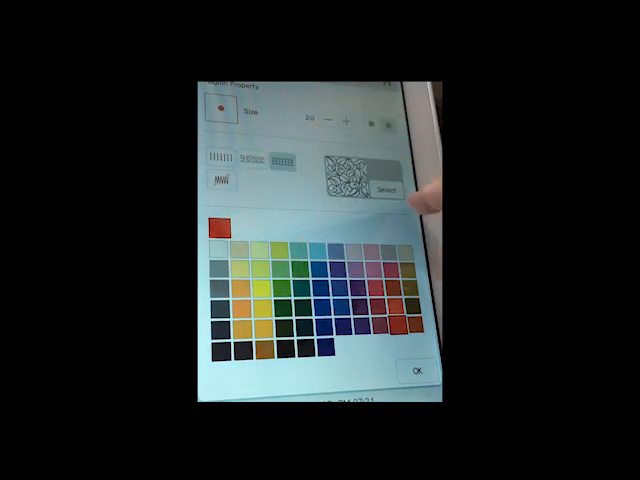
click(385, 189)
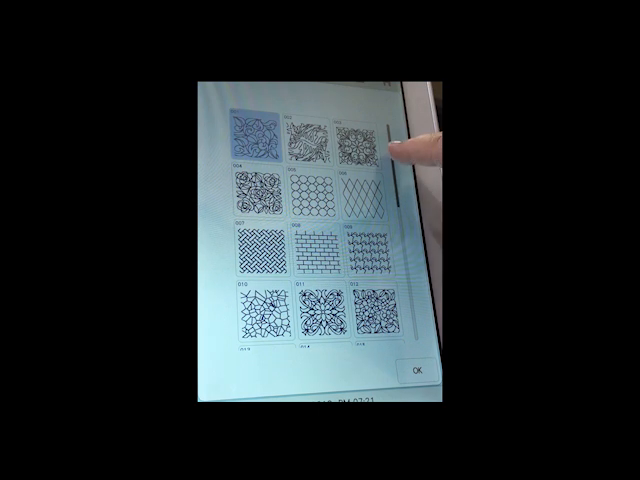
drag(400, 140, 405, 178)
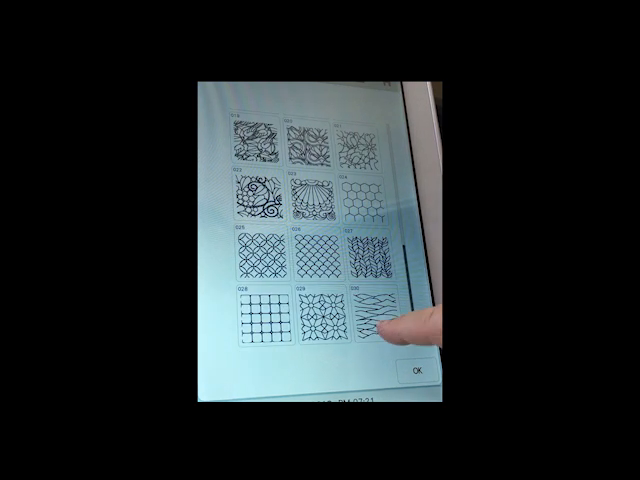
click(368, 255)
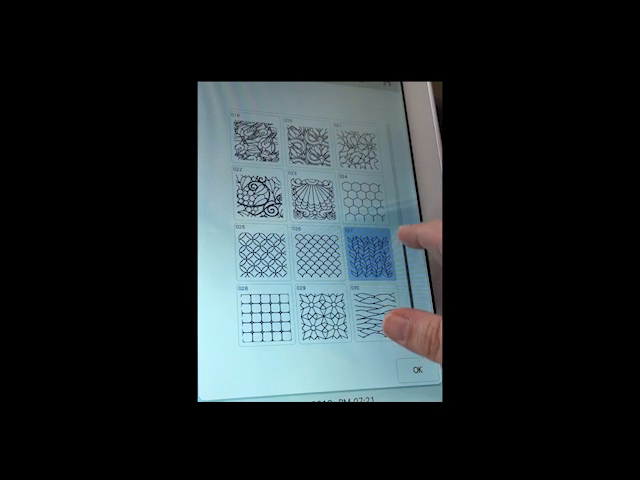
drag(405, 240, 400, 300)
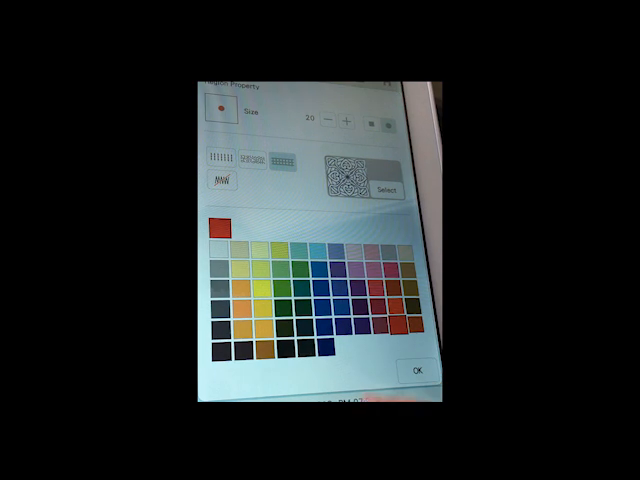
click(358, 276)
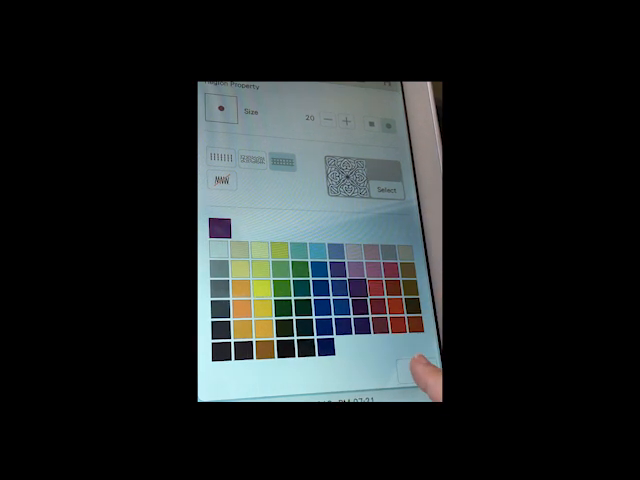
click(420, 370)
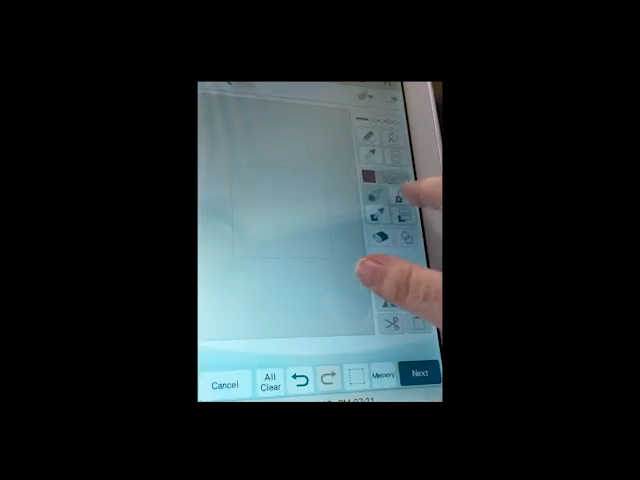
Fill the square with the purple pattern and set its pattern size to 65%.
click(266, 217)
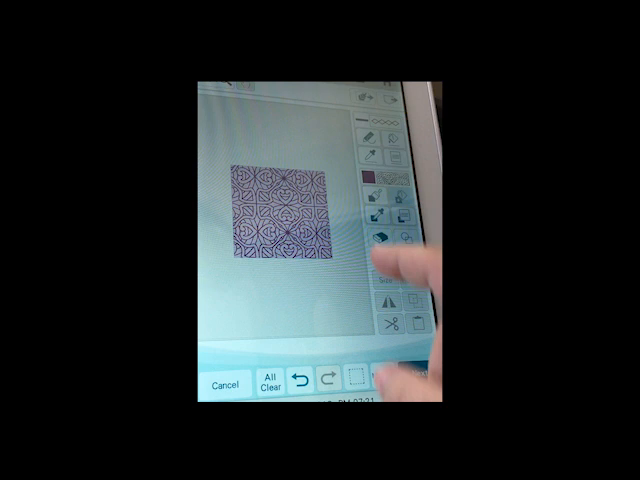
click(420, 374)
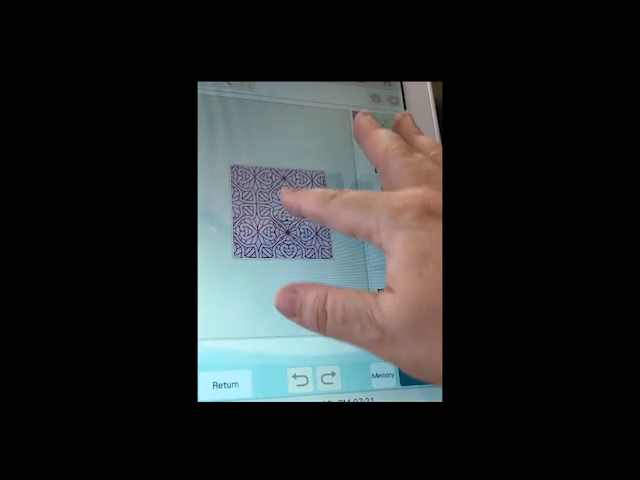
click(383, 160)
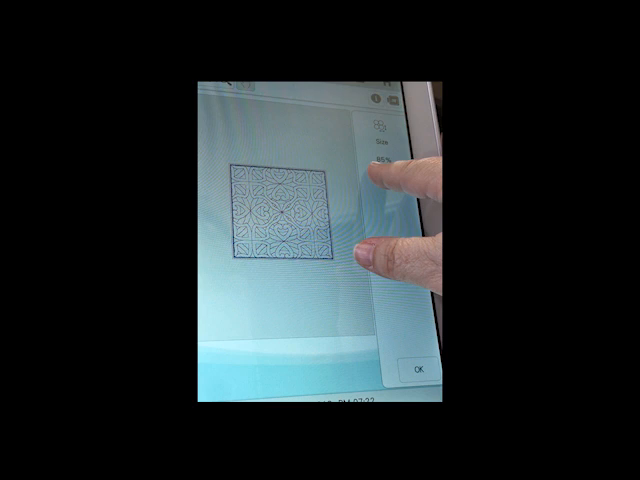
click(418, 369)
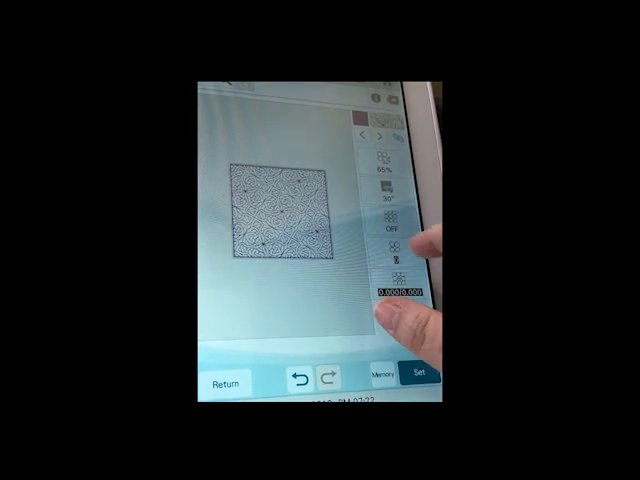
Raise the pattern's vertical position offset to 0.200 and return to the drawing canvas.
click(396, 260)
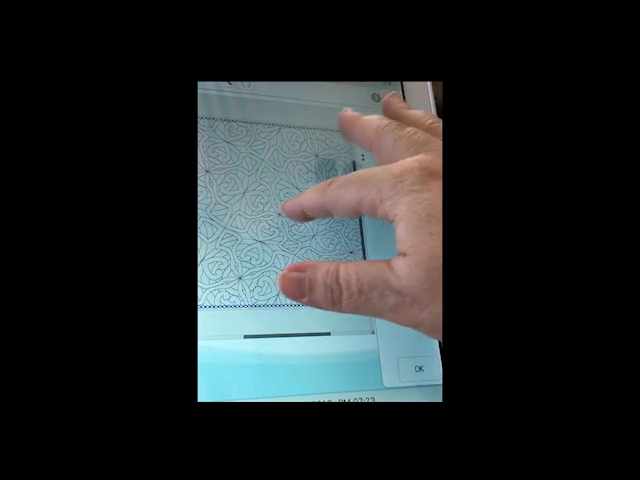
click(397, 173)
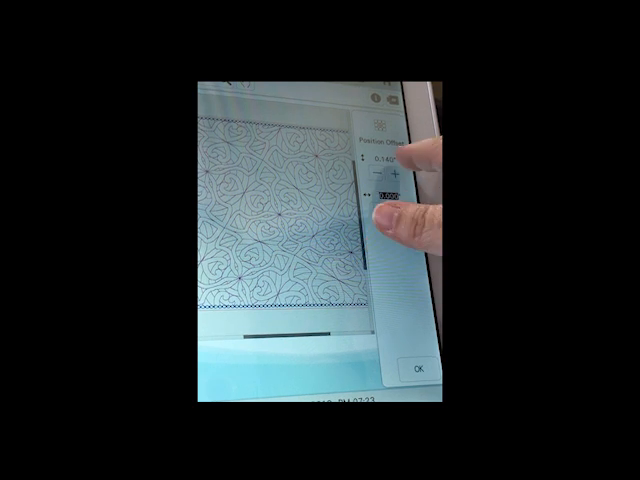
click(397, 173)
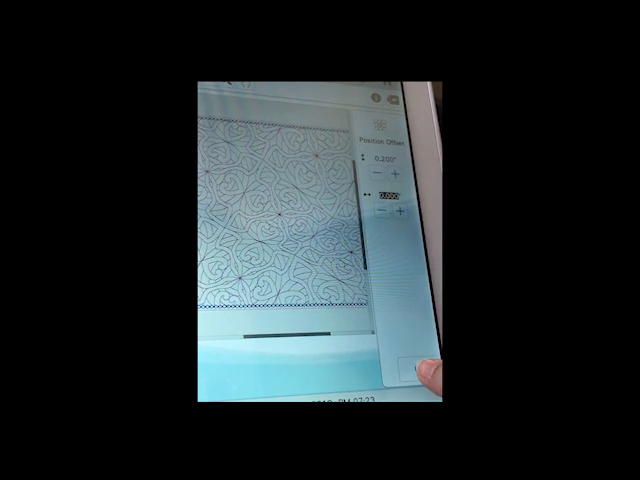
click(419, 368)
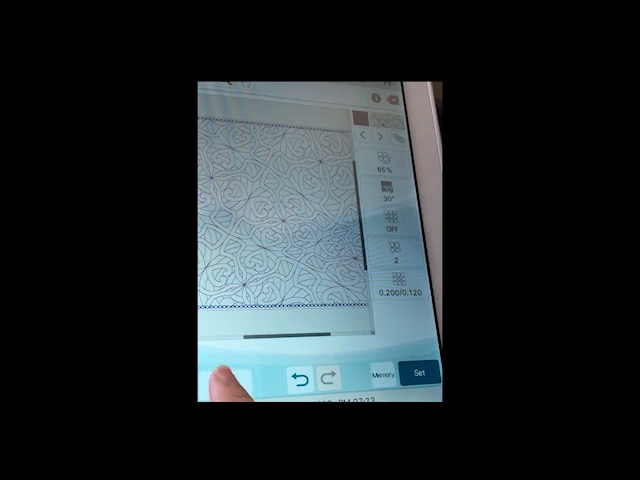
click(228, 376)
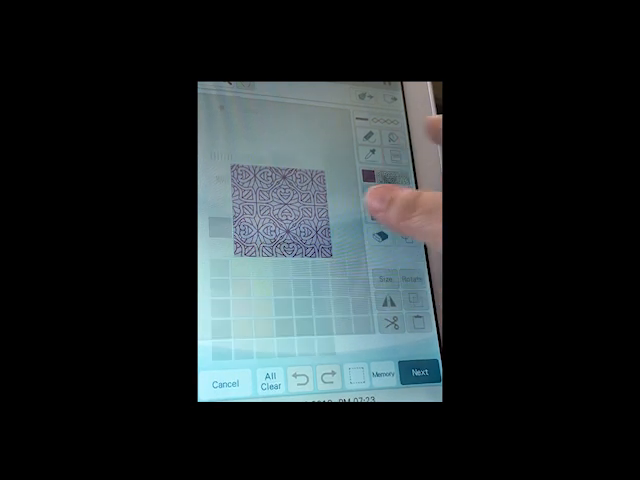
Set the region fill to a plain line-fill stitch, size 23, in red.
click(375, 195)
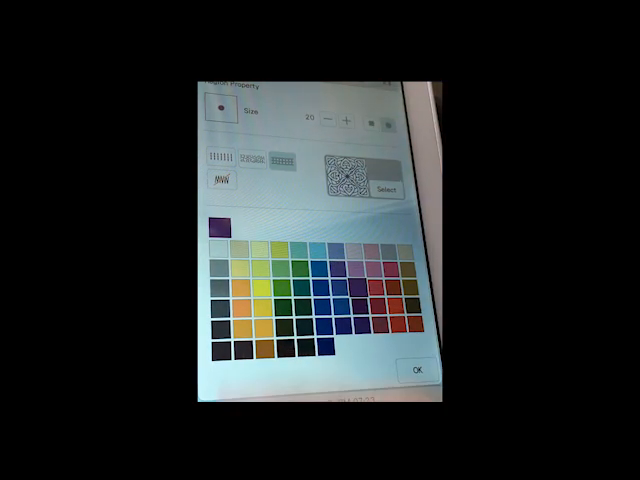
click(221, 157)
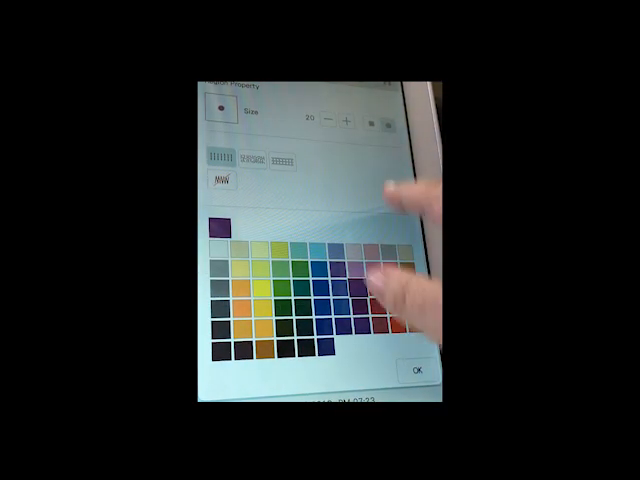
click(347, 118)
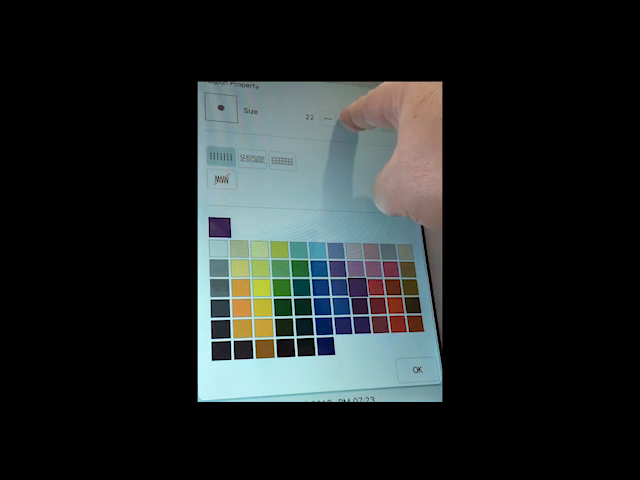
click(347, 118)
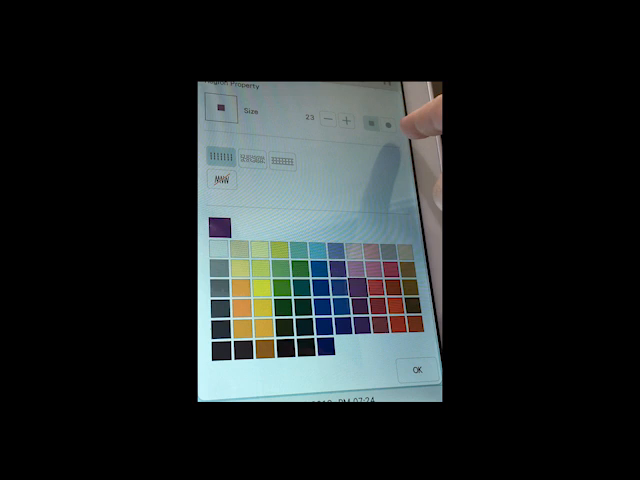
click(393, 285)
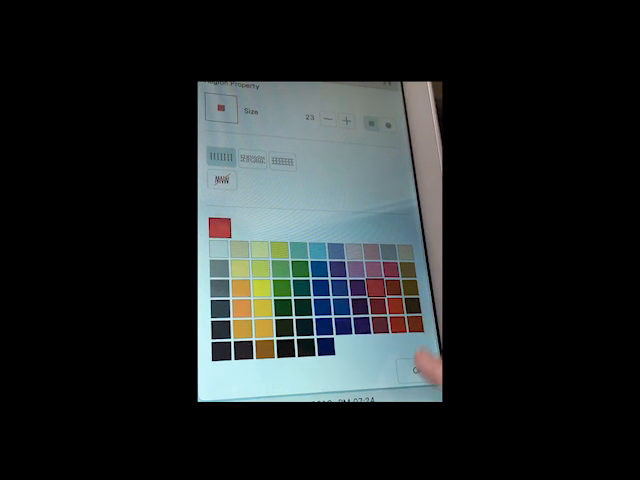
click(417, 370)
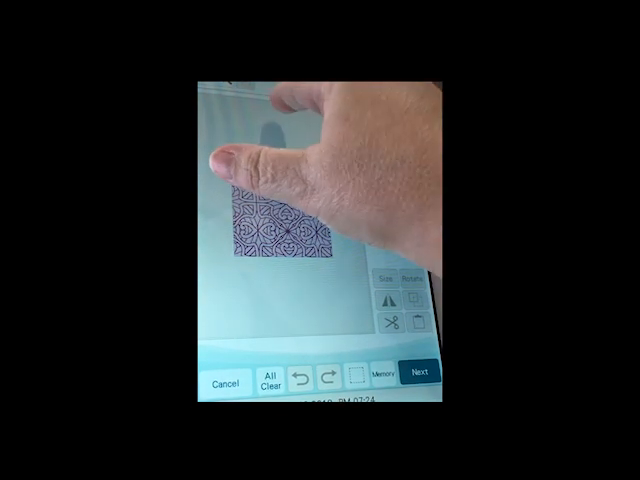
Draw a freehand flower above the square and handwrite SUSAN below it.
mouse_move(285, 120)
mouse_down()
mouse_move(255, 145)
mouse_move(285, 120)
mouse_up()
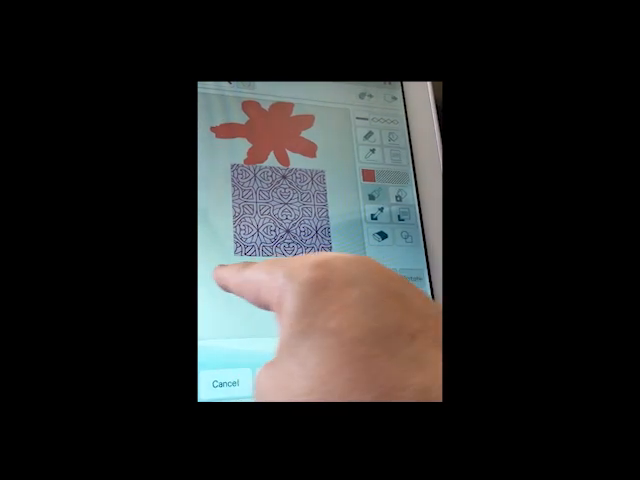
mouse_move(218, 275)
mouse_down()
mouse_move(258, 288)
mouse_move(255, 300)
mouse_move(325, 300)
mouse_up()
drag(345, 270, 350, 298)
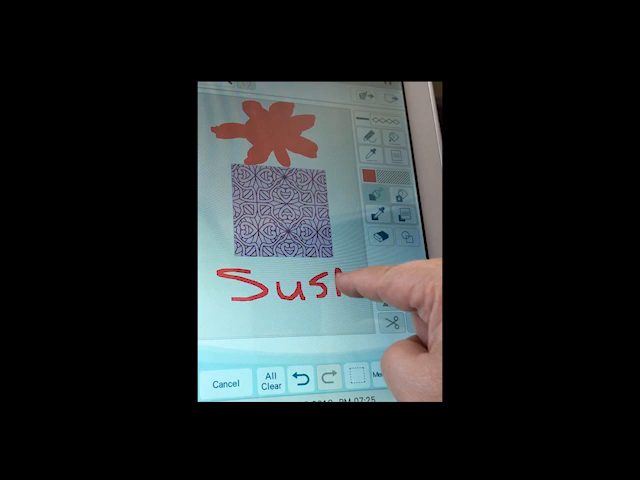
drag(350, 268, 362, 295)
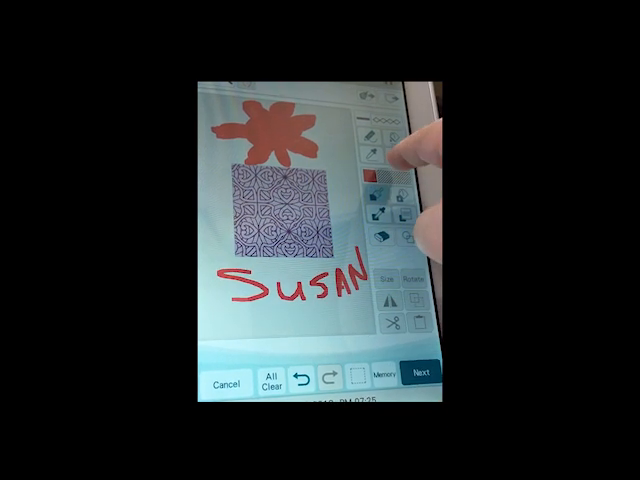
Fill the flower with the fill pattern in dark navy blue.
click(370, 175)
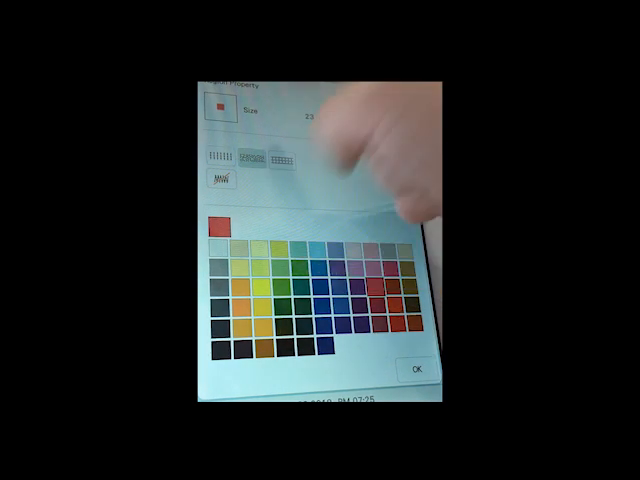
click(338, 302)
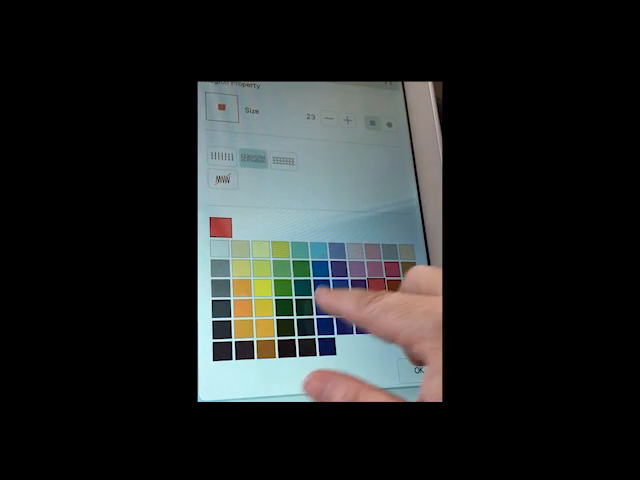
click(418, 372)
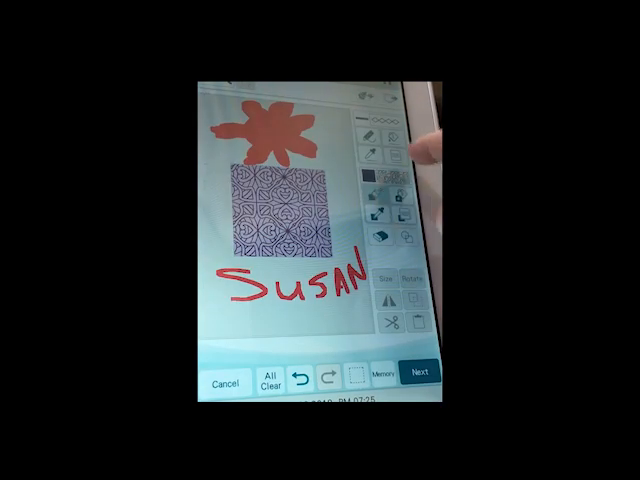
click(270, 130)
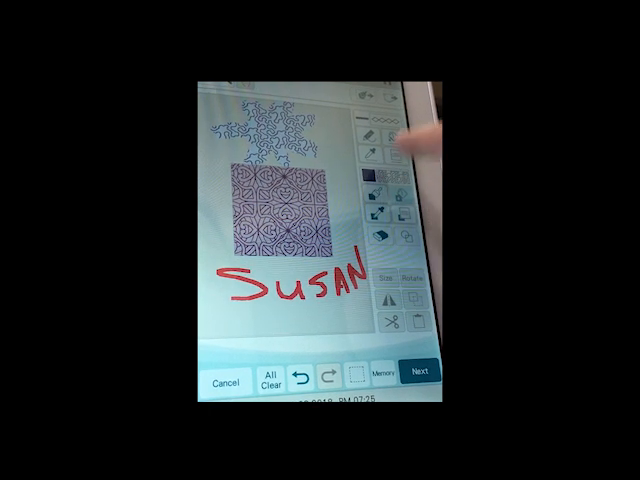
Fill the letter S with the hexagon mesh decorative pattern in dark green.
click(398, 178)
click(281, 157)
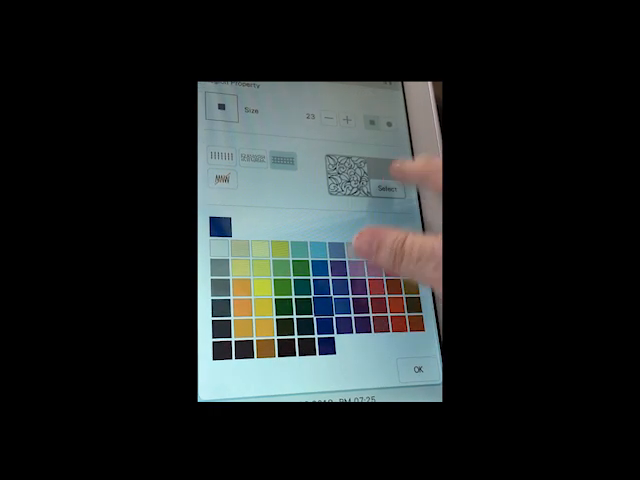
click(349, 181)
click(313, 192)
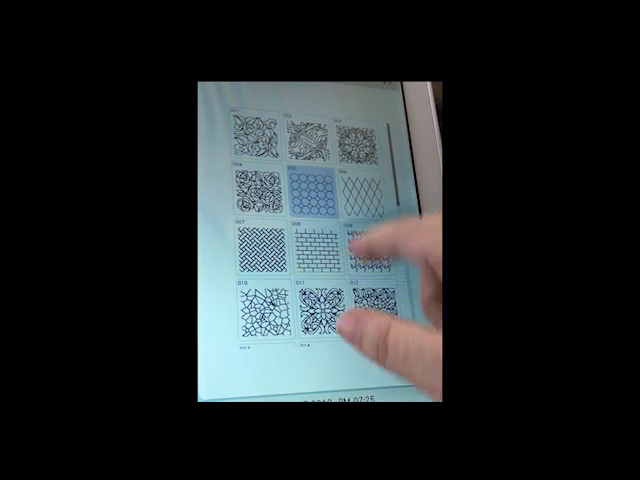
click(420, 372)
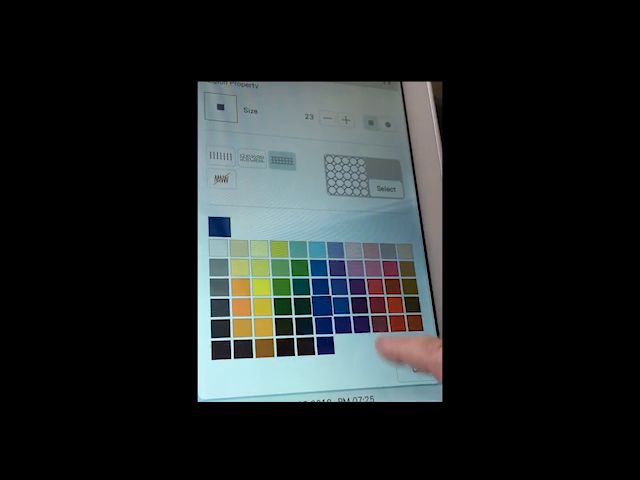
click(287, 308)
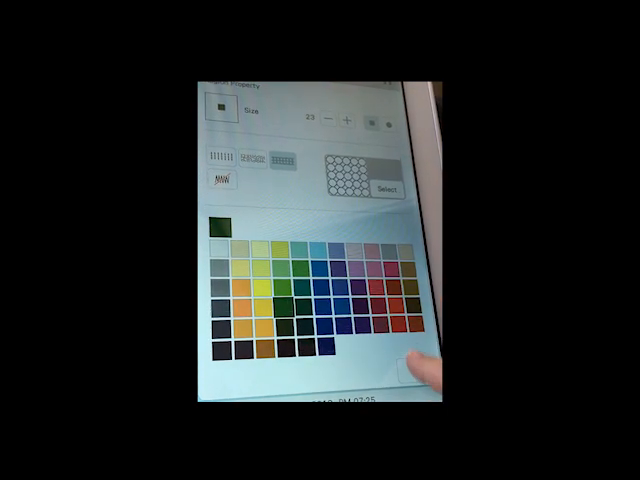
click(420, 385)
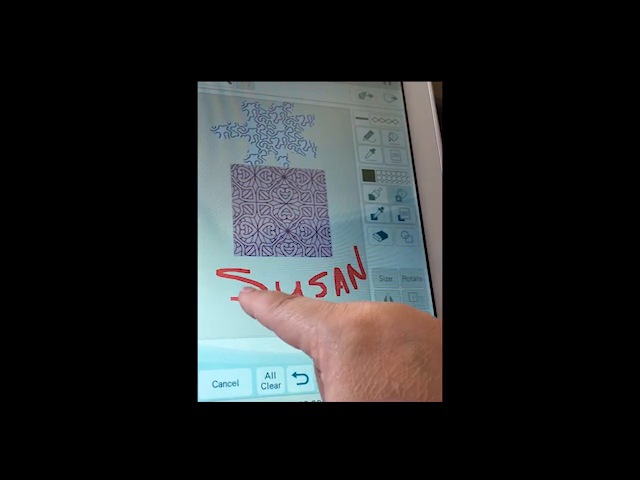
click(240, 285)
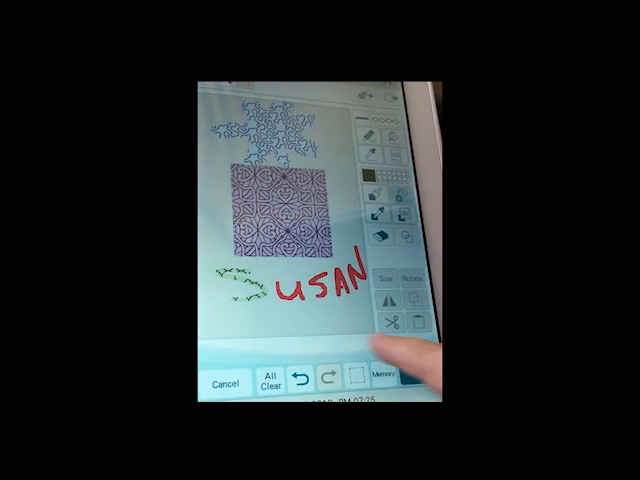
Fill the flower and the letters U and S with the purple pattern, undoing an accidental background fill.
click(419, 372)
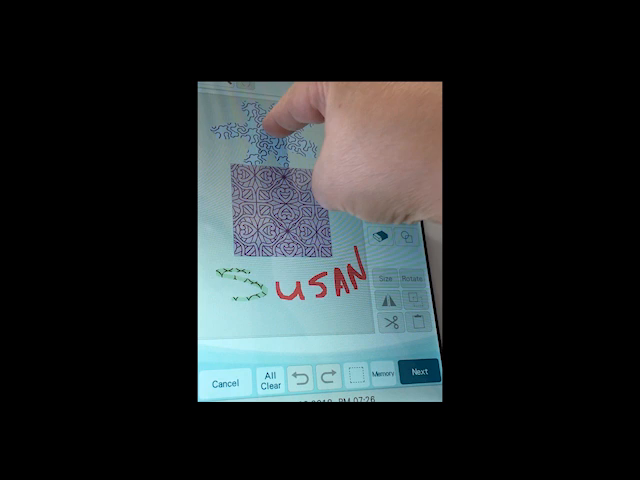
click(272, 135)
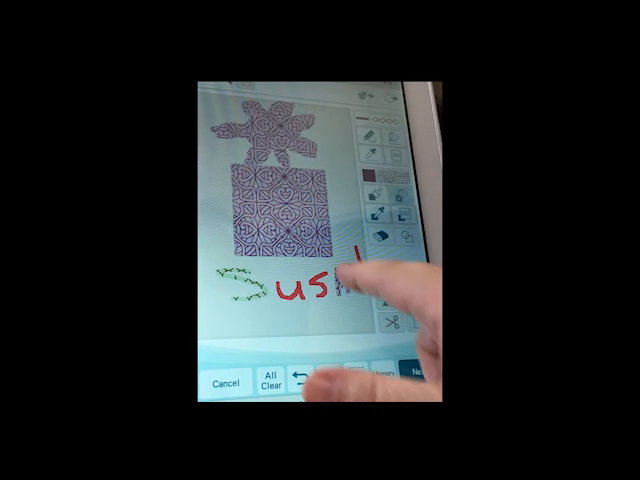
click(300, 315)
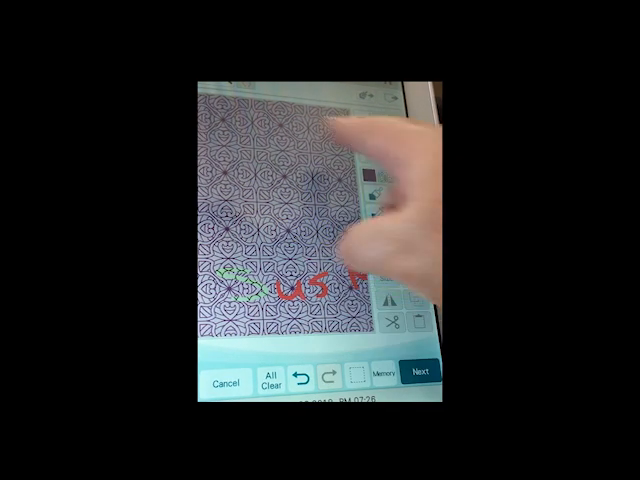
click(300, 380)
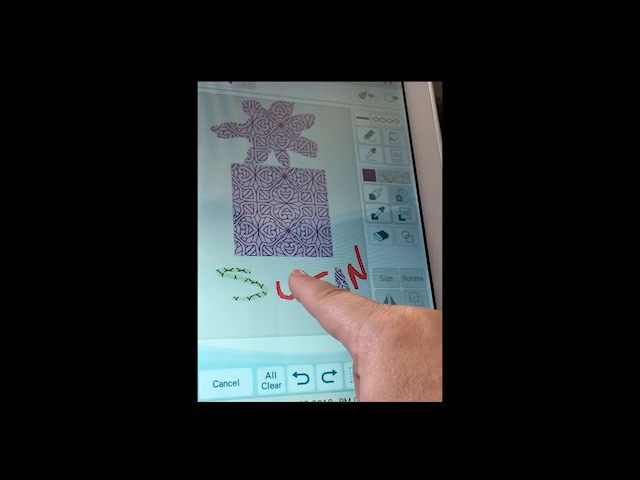
mouse_move(280, 292)
mouse_down()
mouse_move(330, 288)
mouse_move(358, 262)
mouse_up()
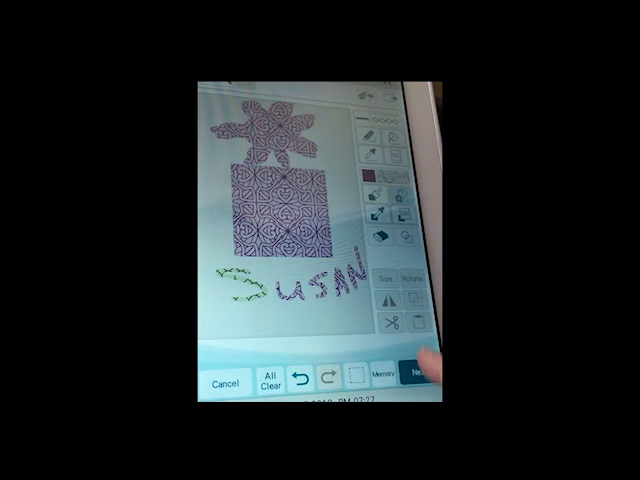
Advance to the stitch settings stage and reduce one region's fill pattern size.
click(420, 372)
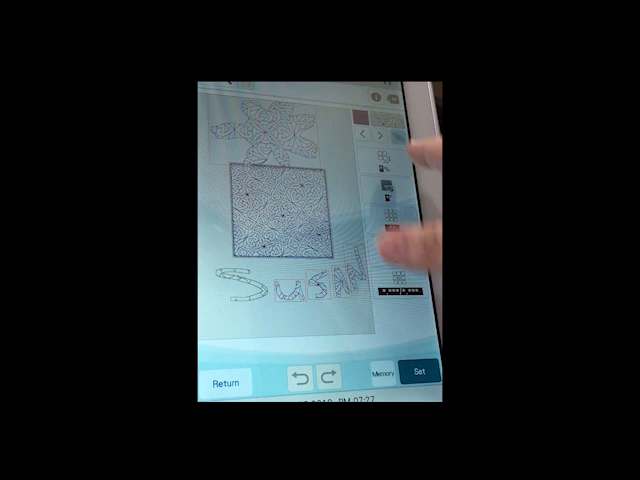
click(390, 212)
click(377, 172)
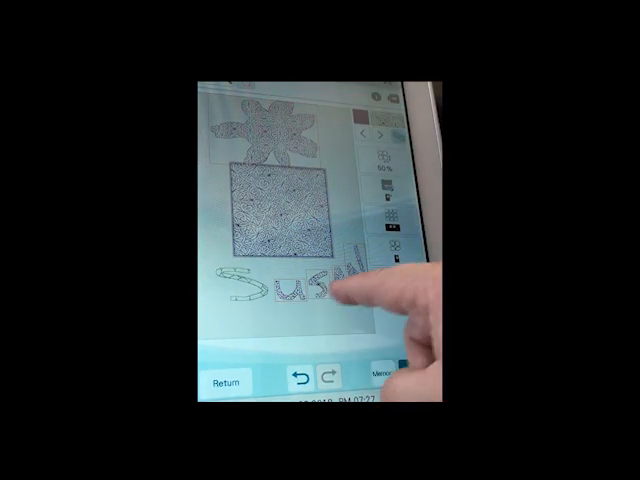
Set the design's fill colour to red in Fill Property and confirm it.
click(386, 170)
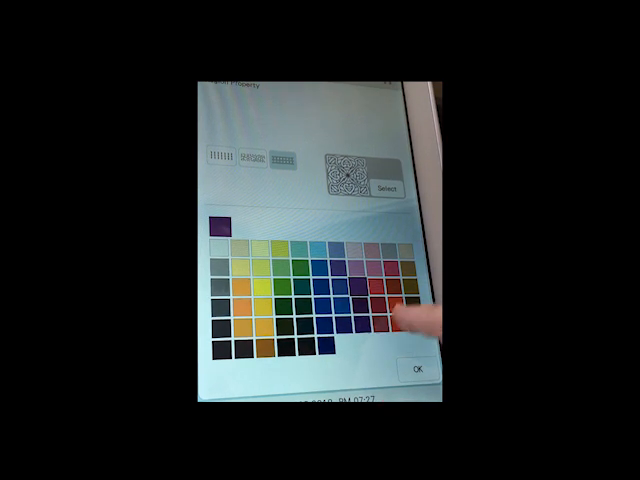
click(400, 288)
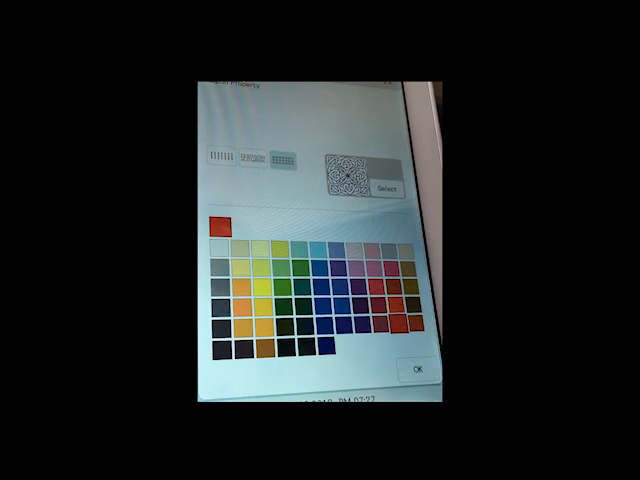
click(418, 369)
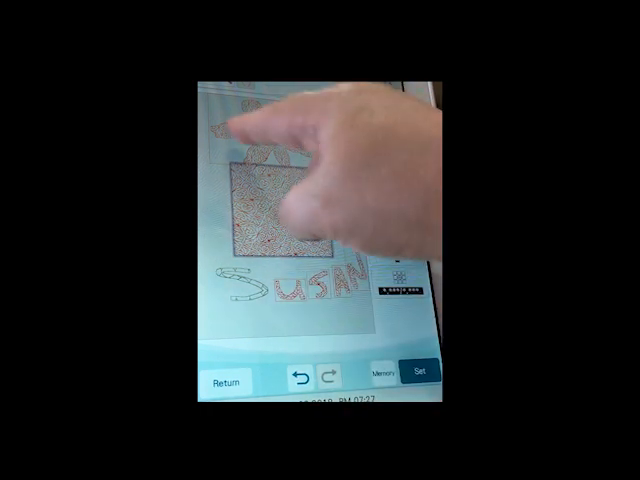
Review the SUSAN text design in the edit screen, then return to a blank canvas.
click(322, 292)
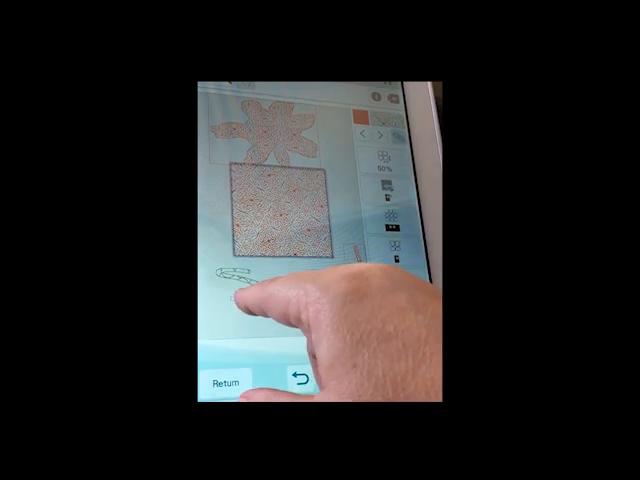
click(257, 296)
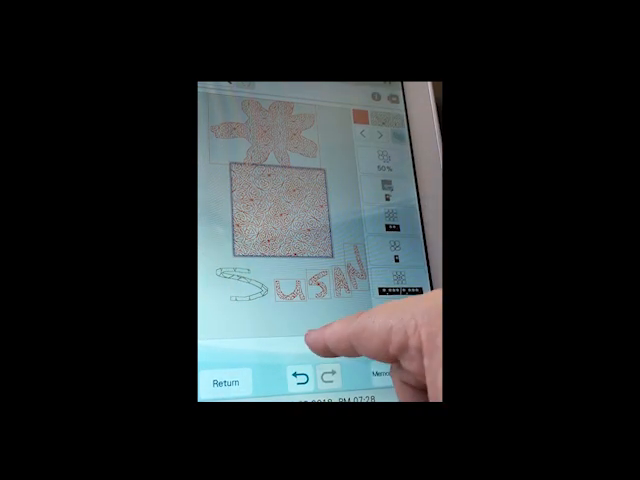
click(248, 278)
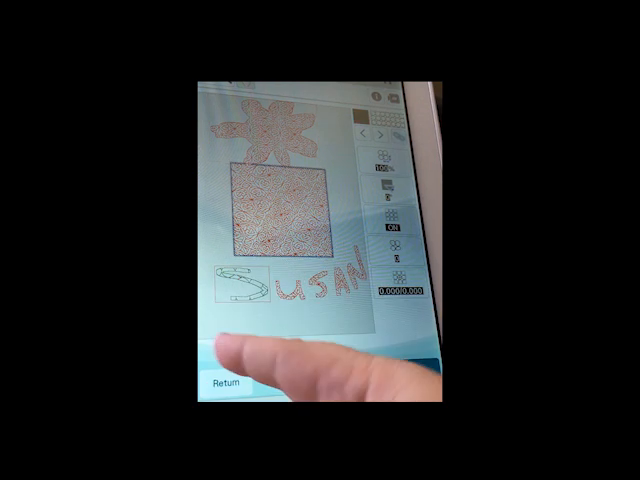
click(270, 265)
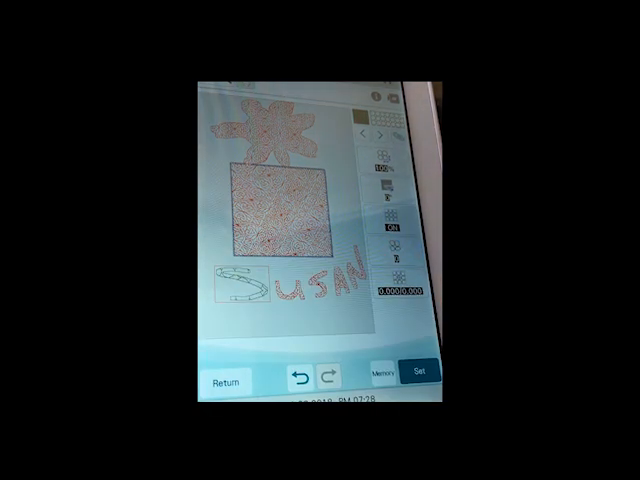
click(388, 168)
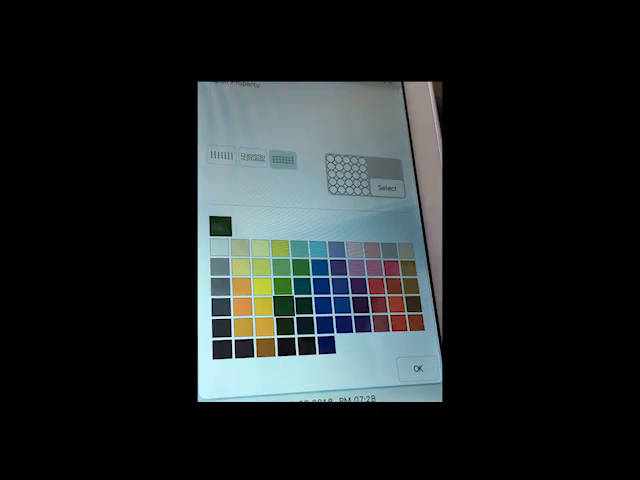
click(417, 368)
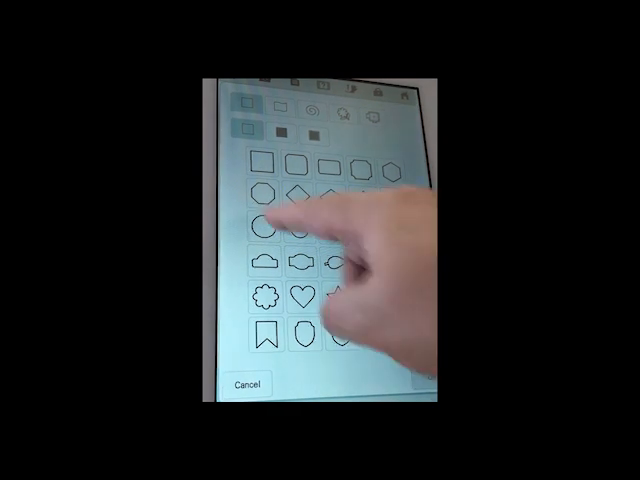
Place a square outline from Shapes on the canvas and enlarge it via Size.
click(261, 161)
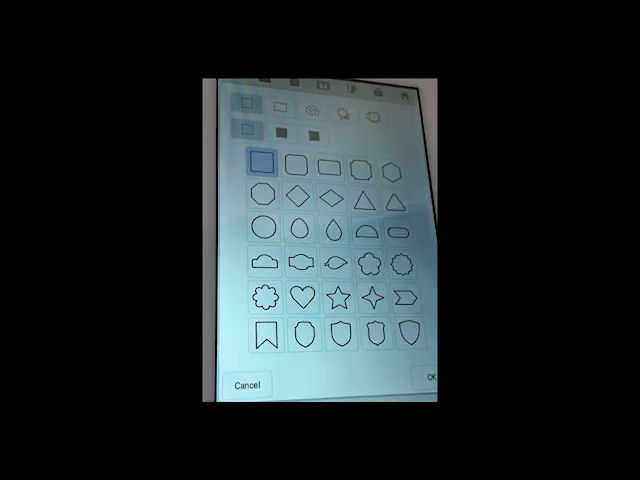
click(430, 377)
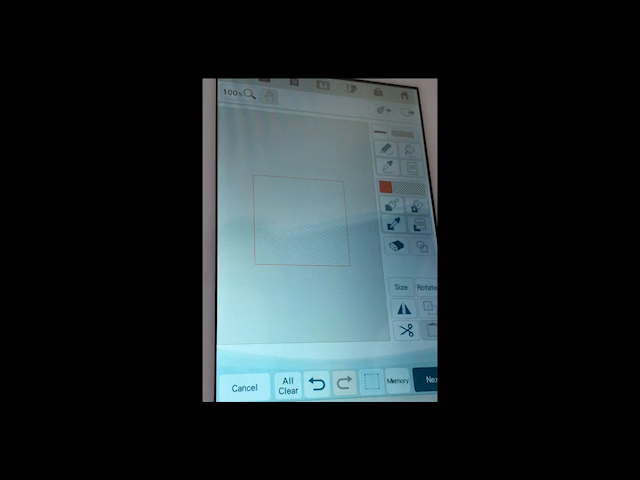
click(401, 288)
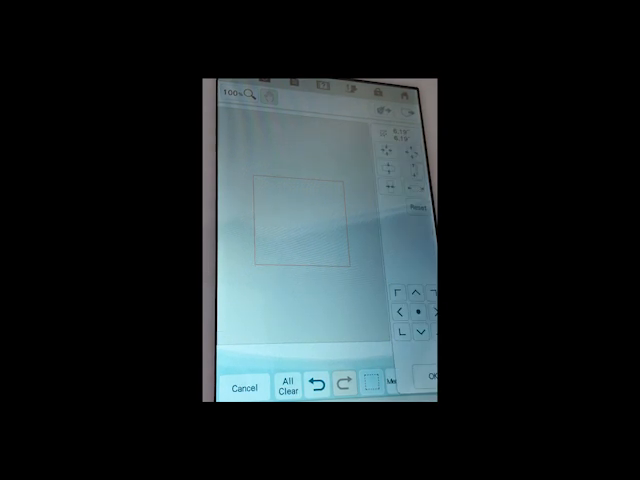
click(418, 152)
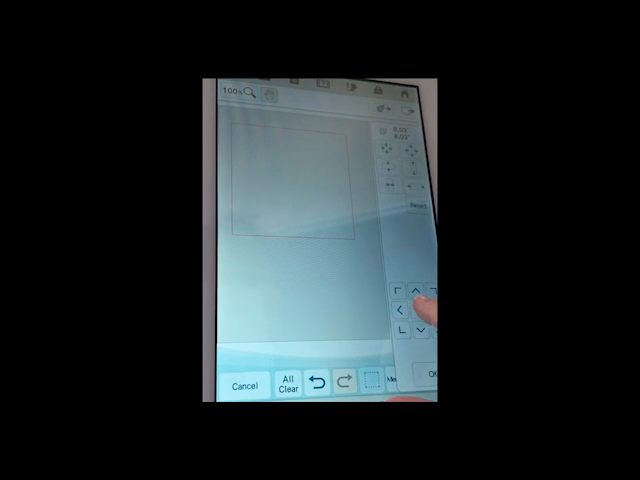
Move the square down with the arrow pad into its final position.
click(420, 328)
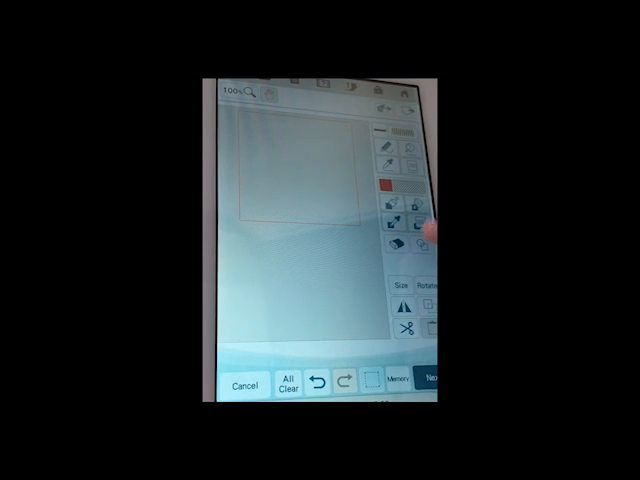
Place a heart shape from Shapes inside the square and adjust its size and position.
click(418, 222)
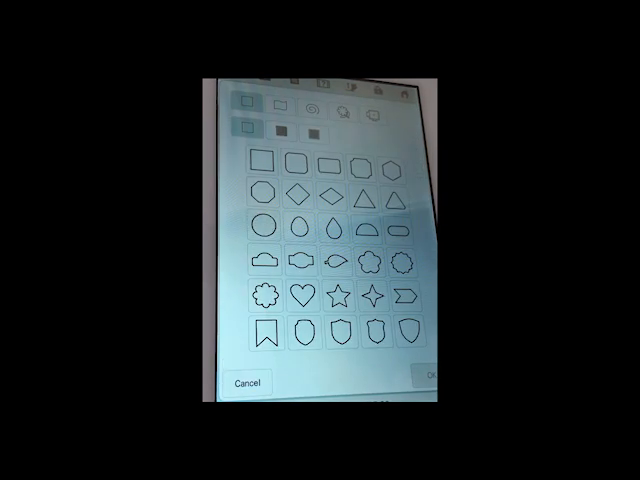
click(302, 295)
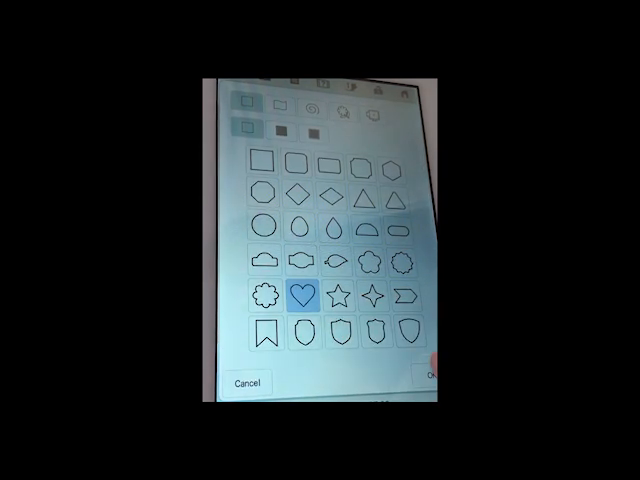
click(428, 375)
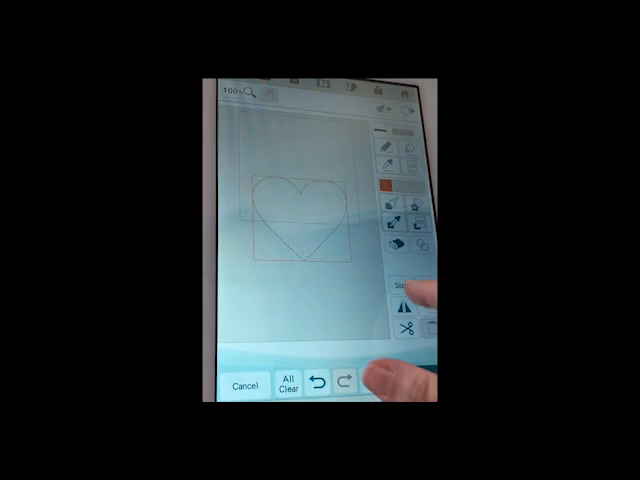
click(410, 300)
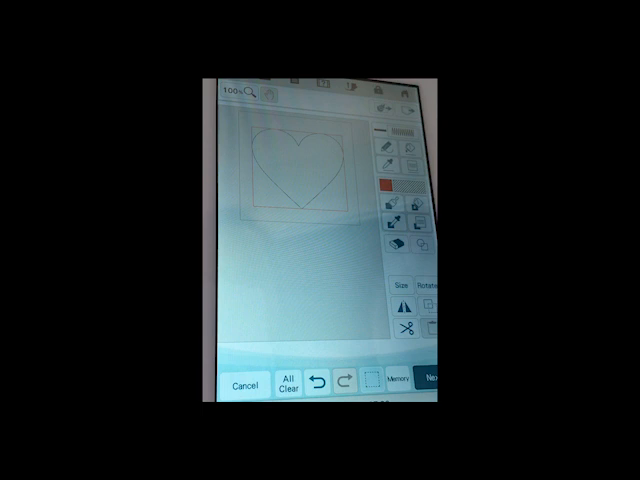
click(410, 286)
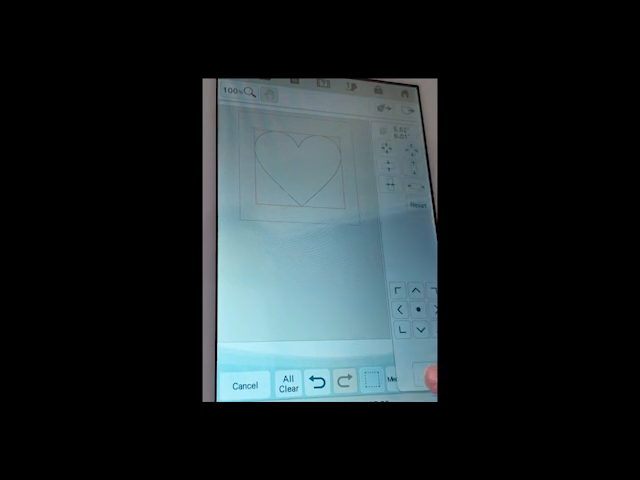
click(428, 378)
Add the lovebirds design from the open-shapes tab and shrink it to fit inside the heart.
click(418, 225)
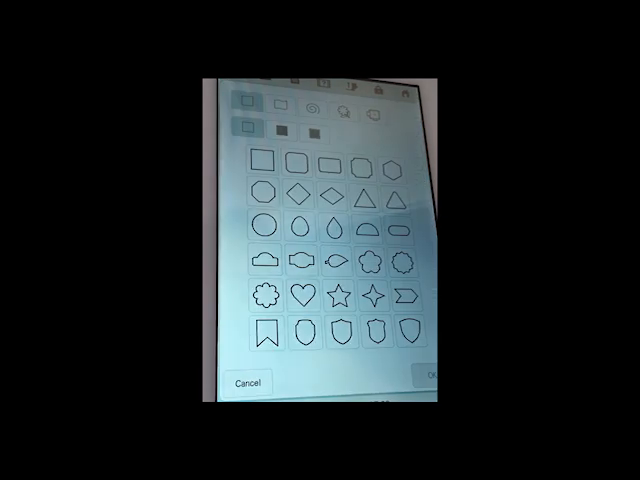
click(312, 108)
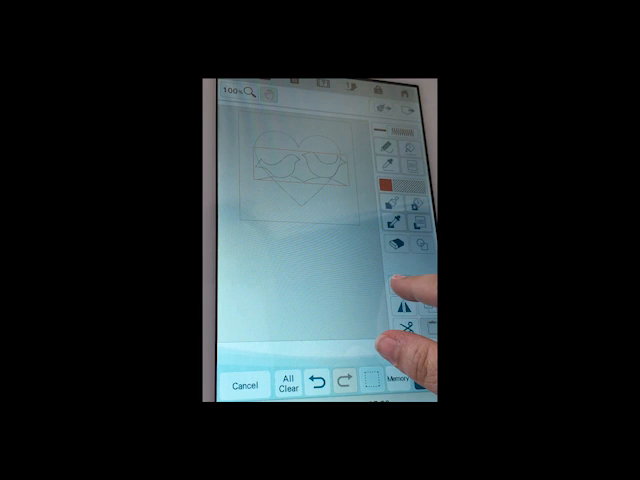
click(405, 285)
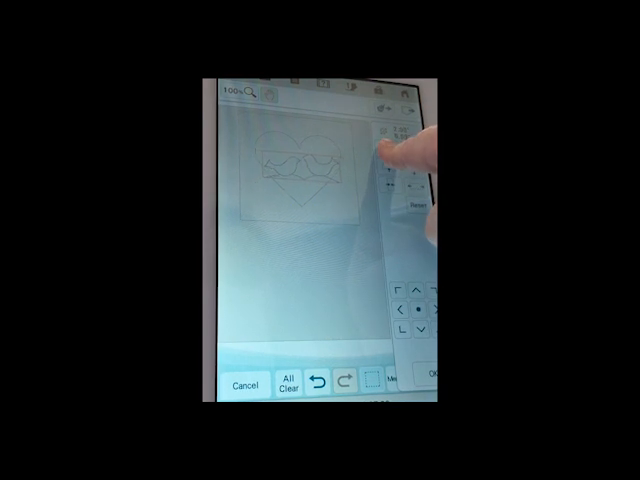
click(390, 152)
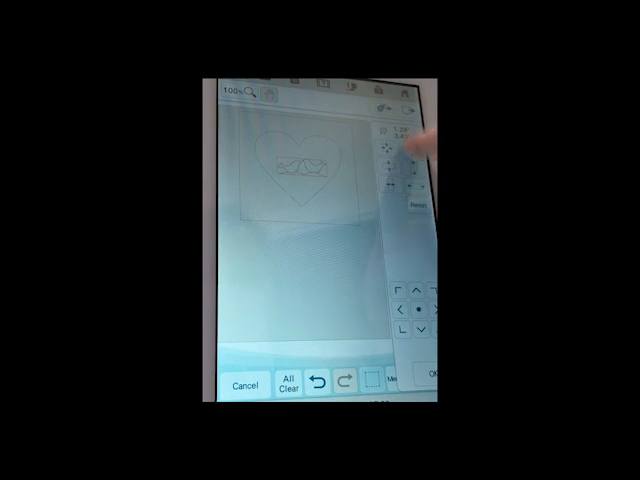
click(430, 374)
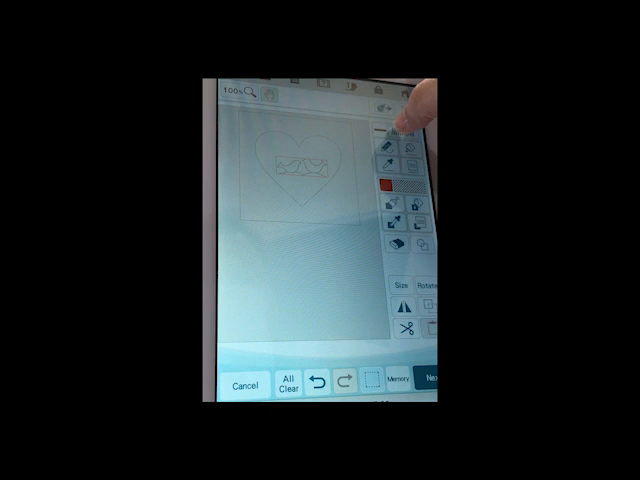
Set a different line stitch type in green in Line Property and confirm.
click(410, 130)
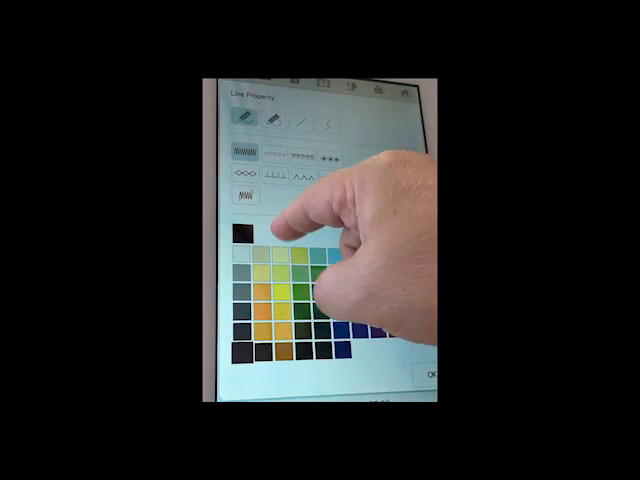
click(275, 153)
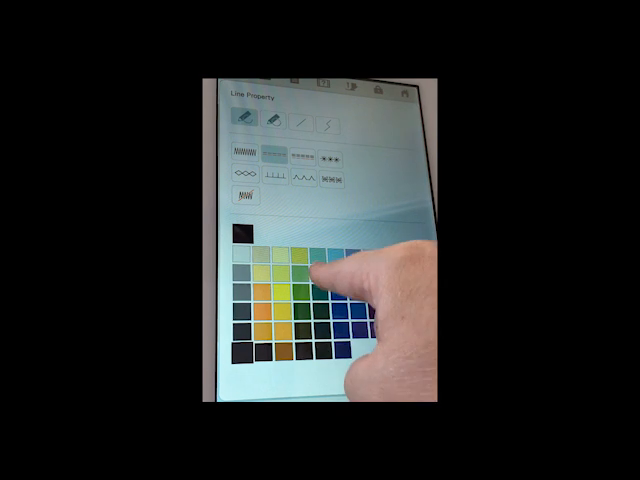
click(303, 292)
click(418, 378)
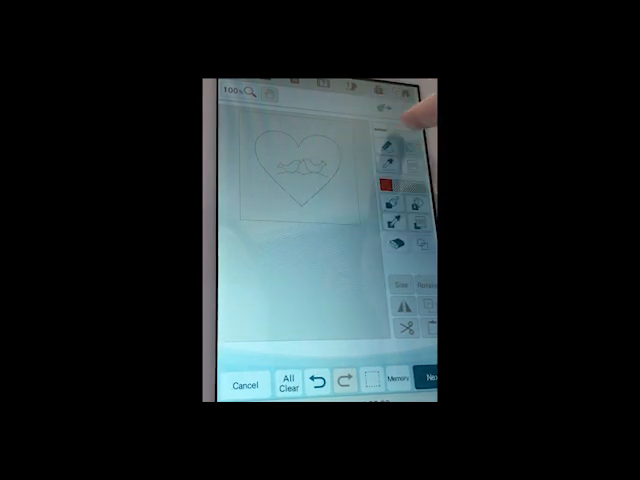
Stitch the heart outline as a hearts motif line in red.
click(390, 146)
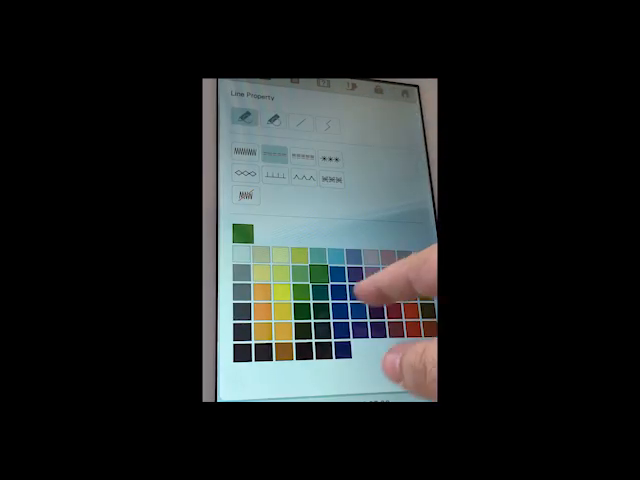
click(333, 178)
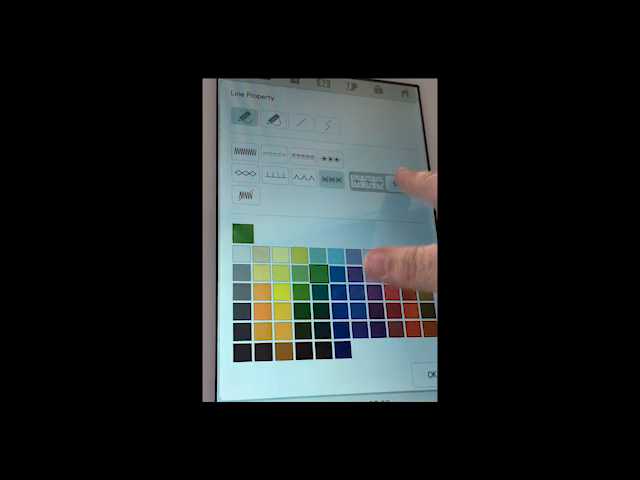
click(404, 182)
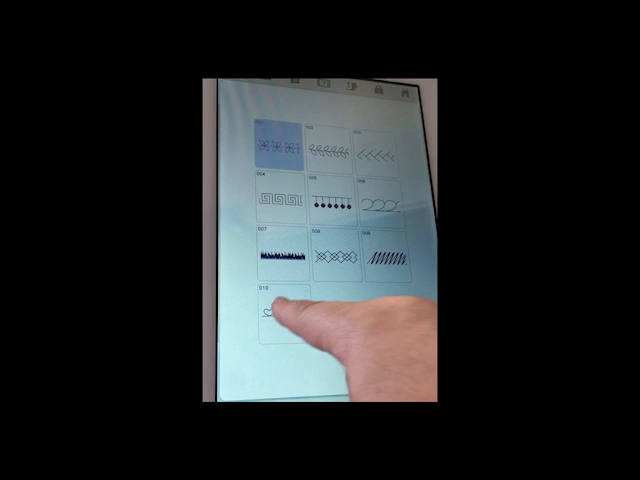
click(283, 313)
click(428, 372)
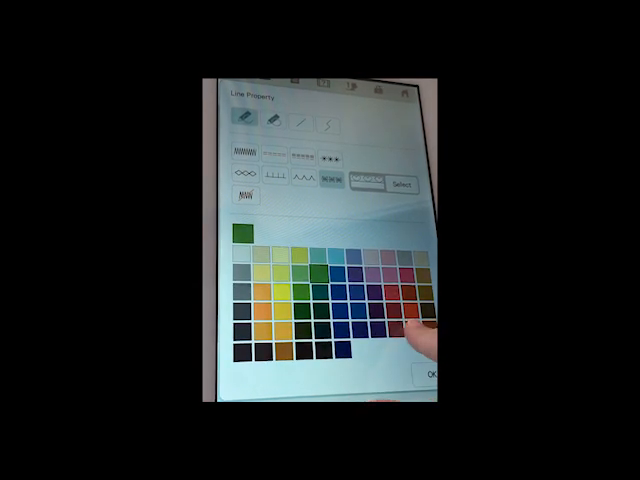
click(415, 320)
click(430, 374)
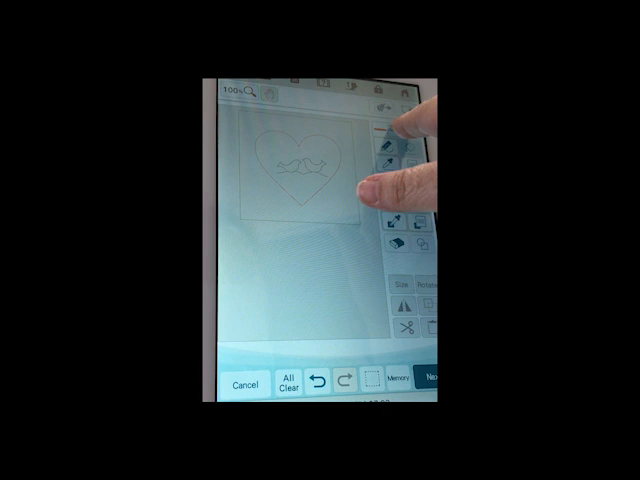
Give the lovebird lines the third row-1 stitch type in dark blue.
click(390, 147)
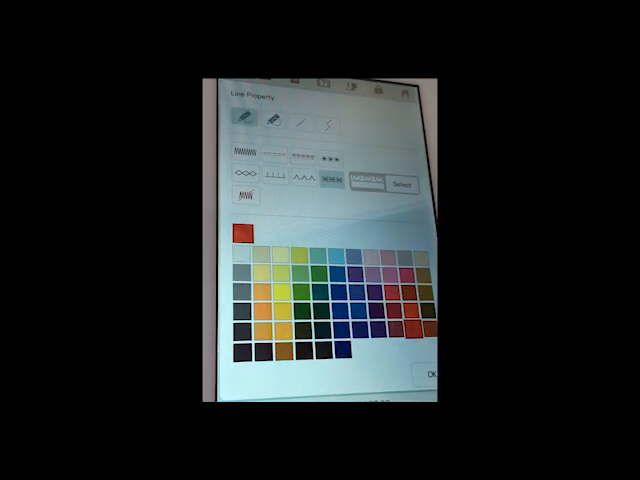
click(302, 157)
click(340, 290)
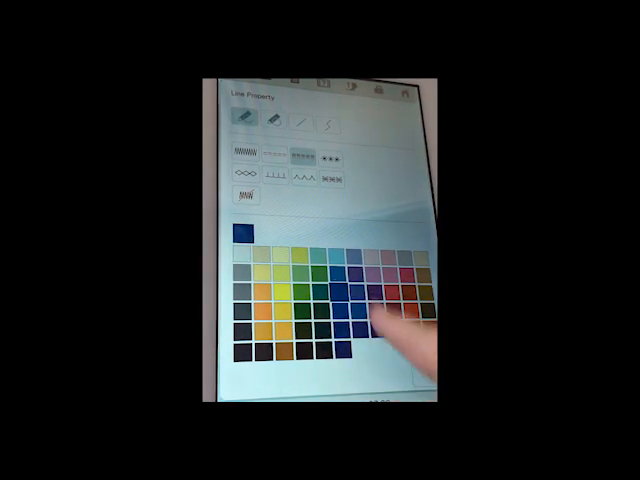
click(420, 385)
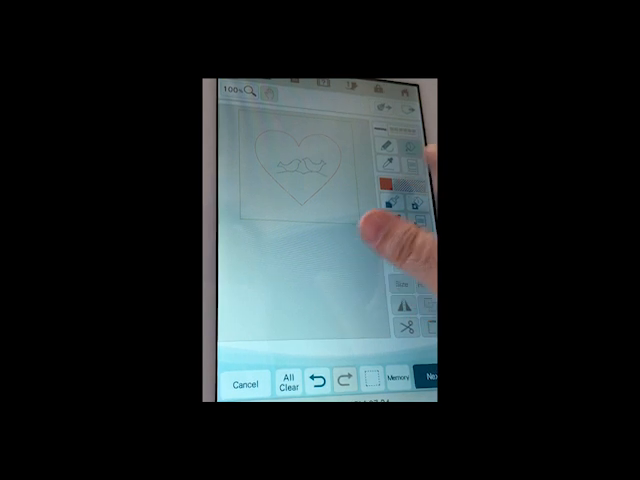
Fill the square around the heart with purple cross-hatch pattern 016 via Region Property.
click(392, 204)
click(420, 232)
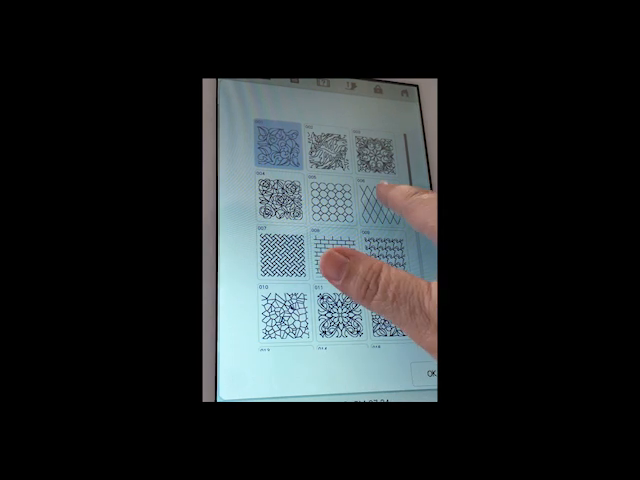
click(412, 205)
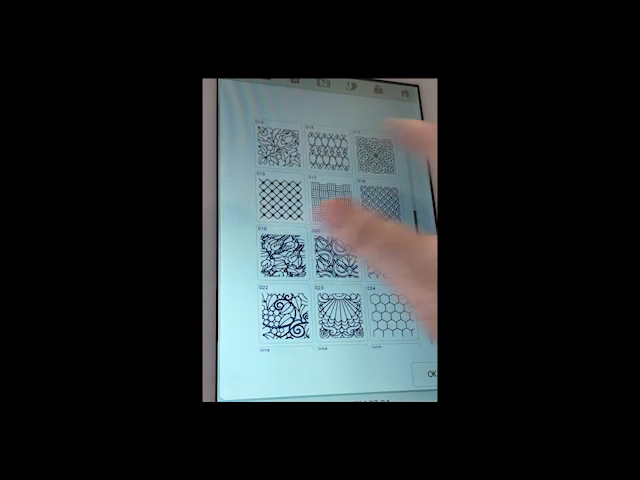
click(280, 200)
click(430, 373)
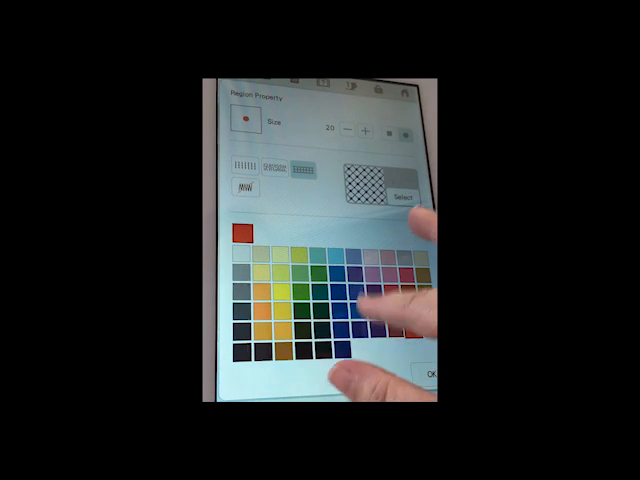
click(365, 310)
click(430, 373)
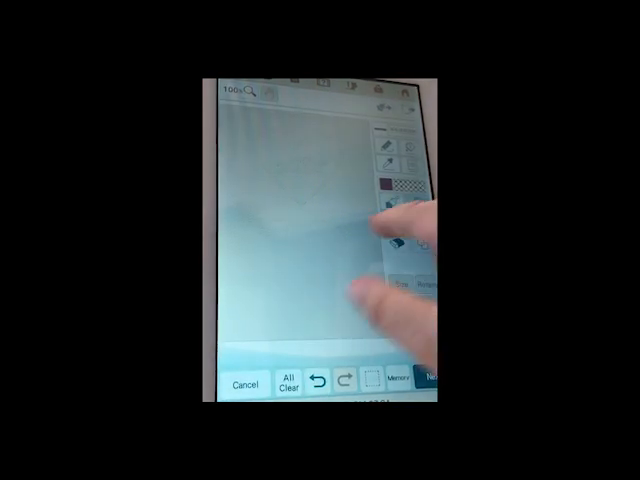
click(300, 170)
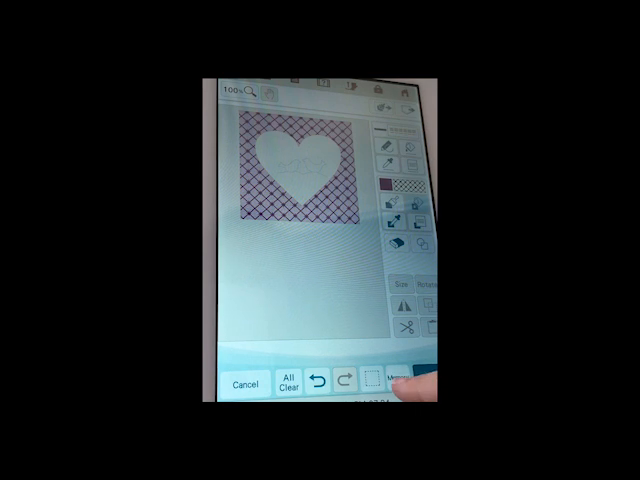
On the stitch settings screen, enlarge the fill pattern to 150% and confirm.
click(430, 376)
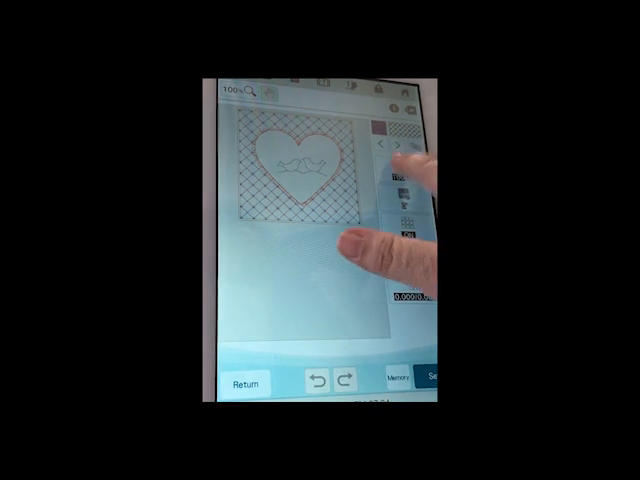
click(405, 175)
click(412, 181)
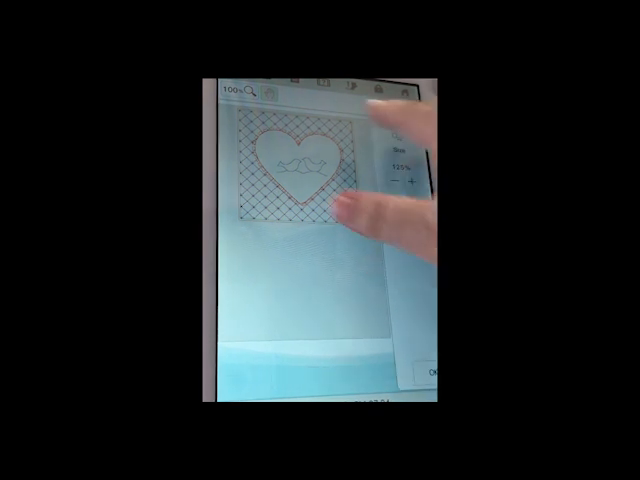
click(412, 181)
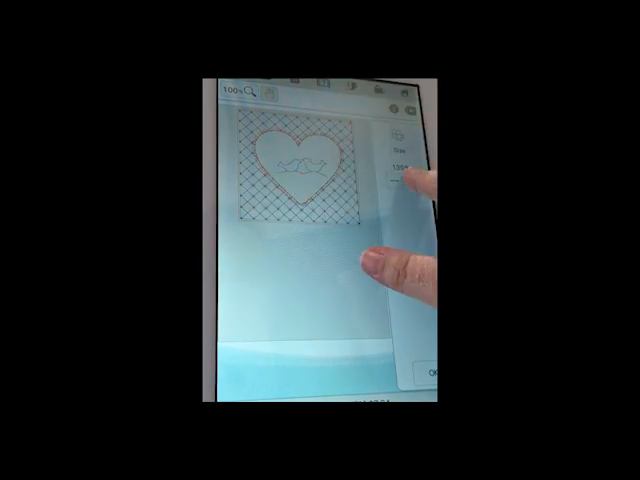
click(428, 375)
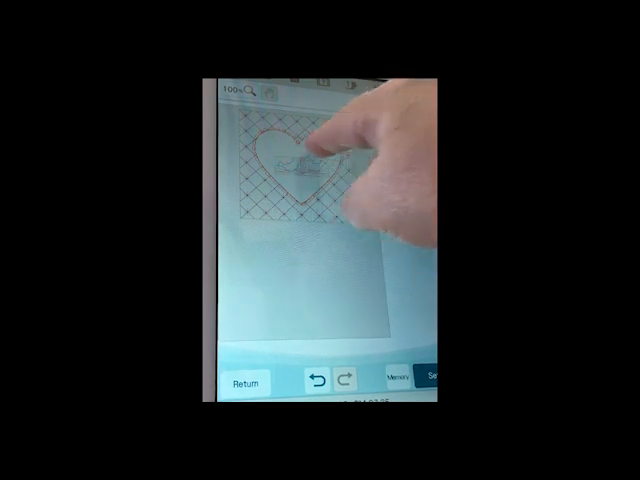
Set the lovebird lines to red satin zigzag stitch in Line Property.
click(405, 150)
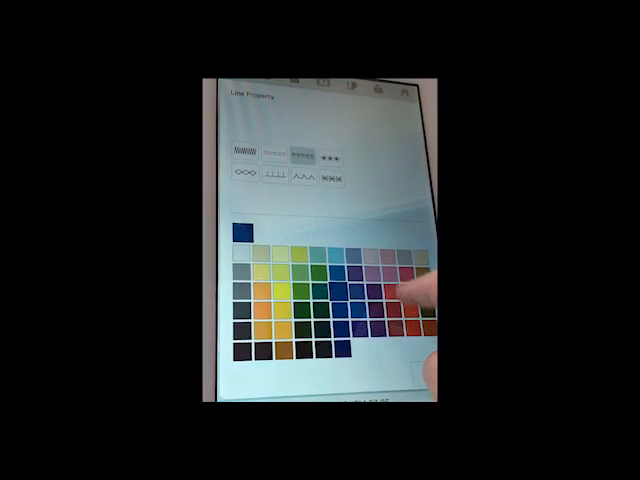
click(390, 290)
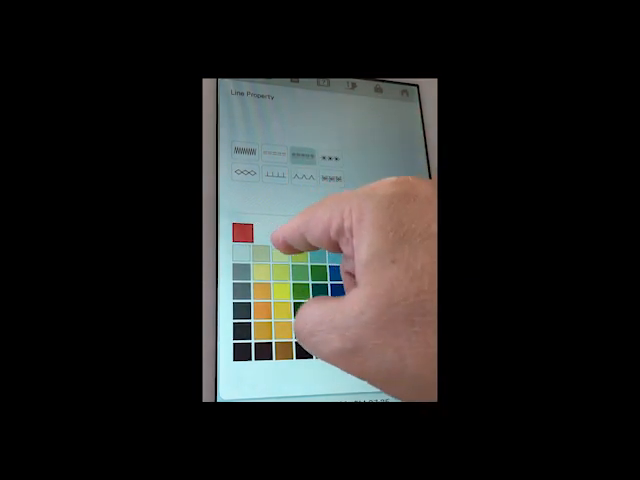
click(244, 151)
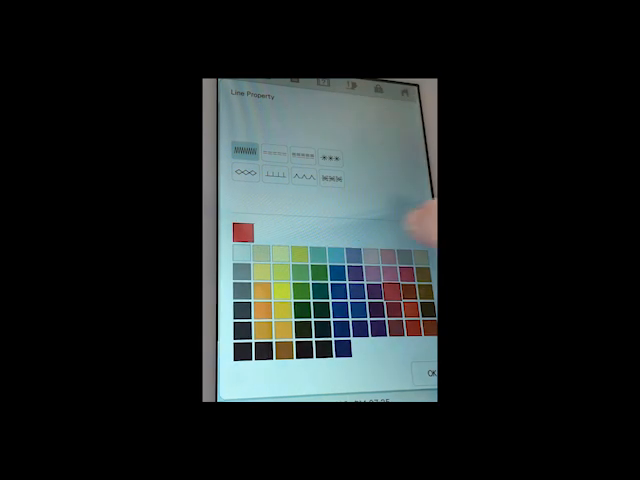
click(428, 372)
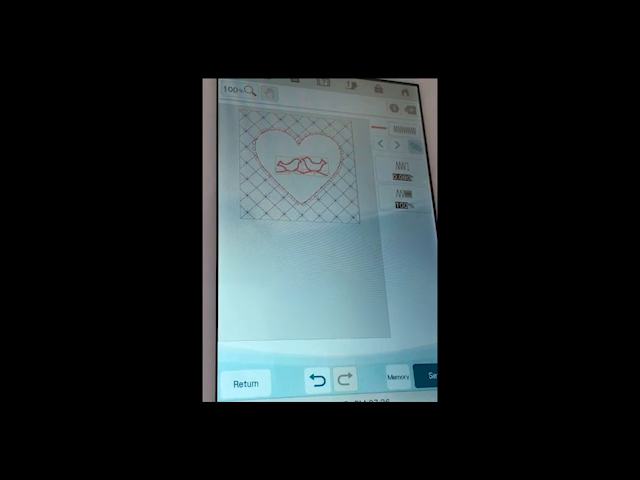
Set the zigzag width to 0.040" and confirm the satin density setting.
click(415, 145)
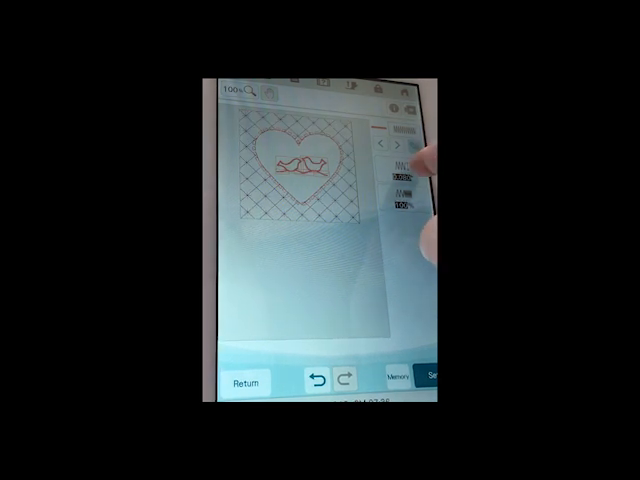
click(395, 181)
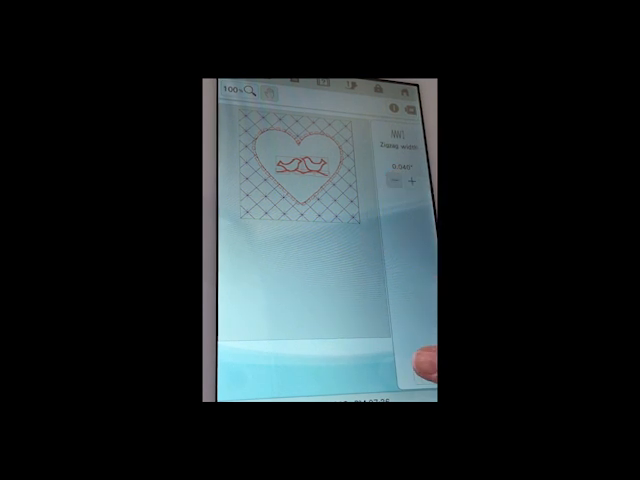
click(420, 360)
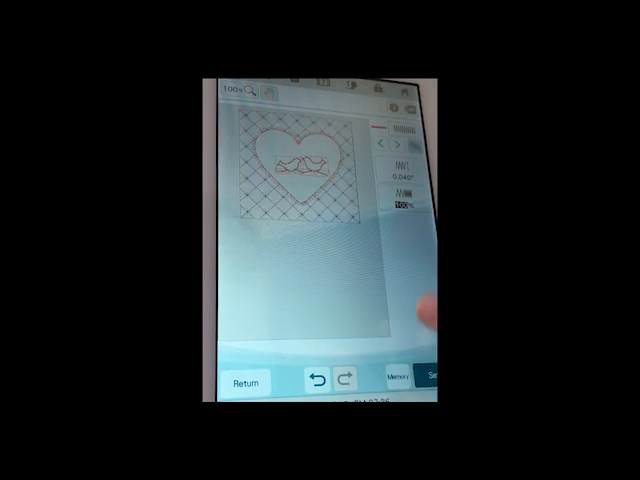
click(403, 200)
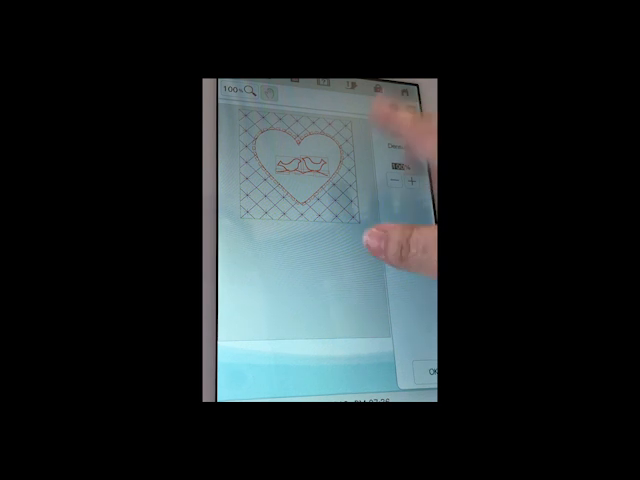
click(428, 371)
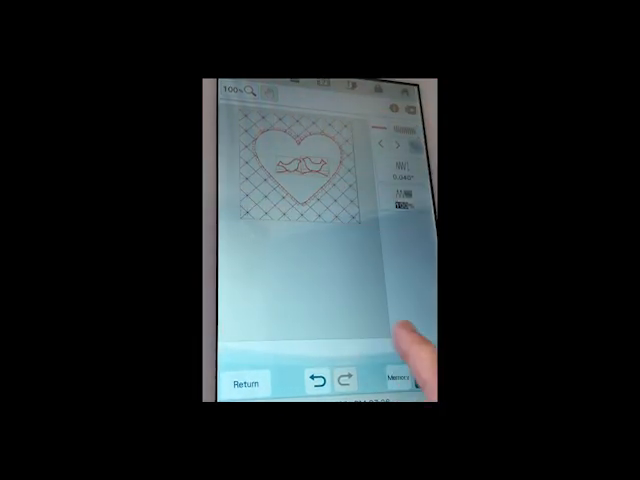
Save the finished design to the machine's memory from the Memory dialog.
click(398, 378)
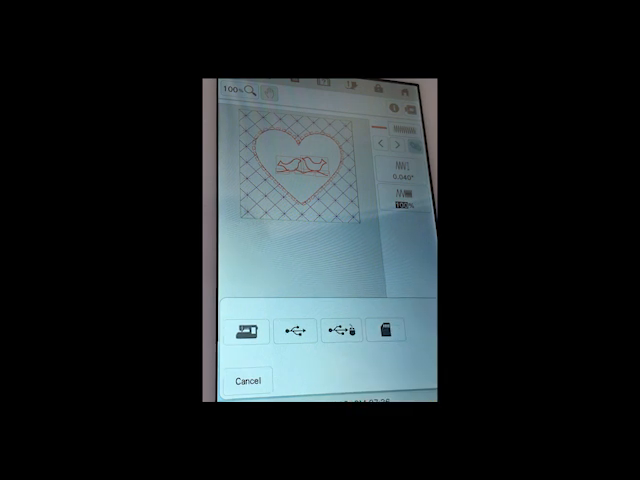
click(246, 330)
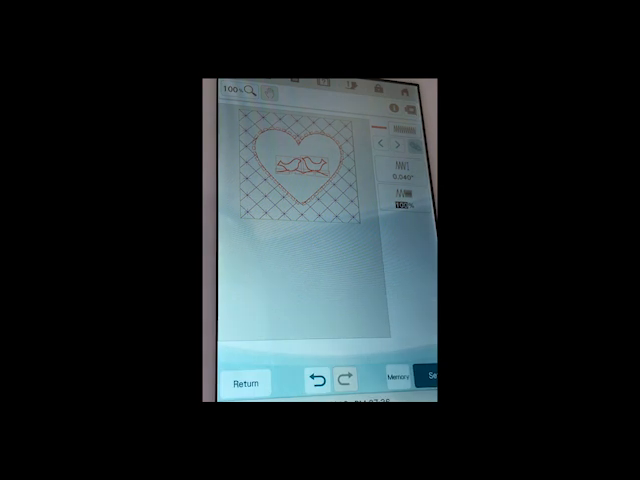